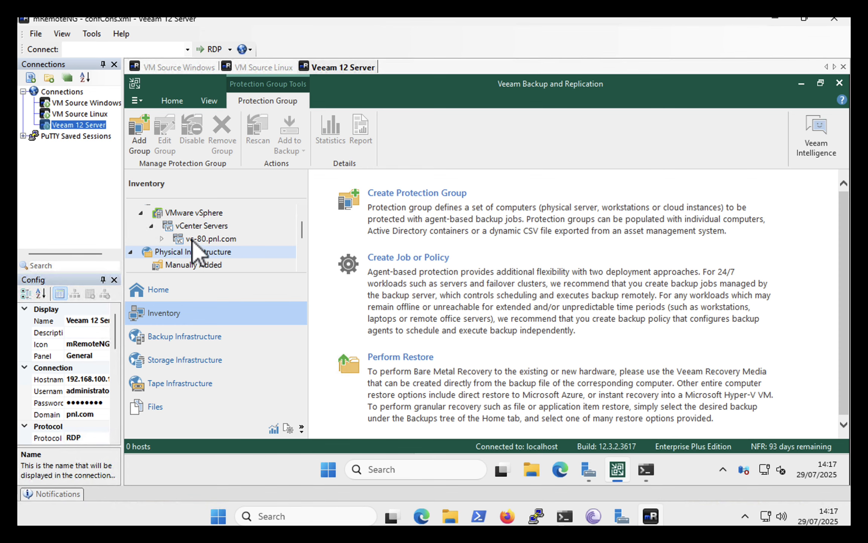
Look over the virtual machines of vCenter server vc-80.pnl.com and return to Physical Infrastructure
left_click(205, 239)
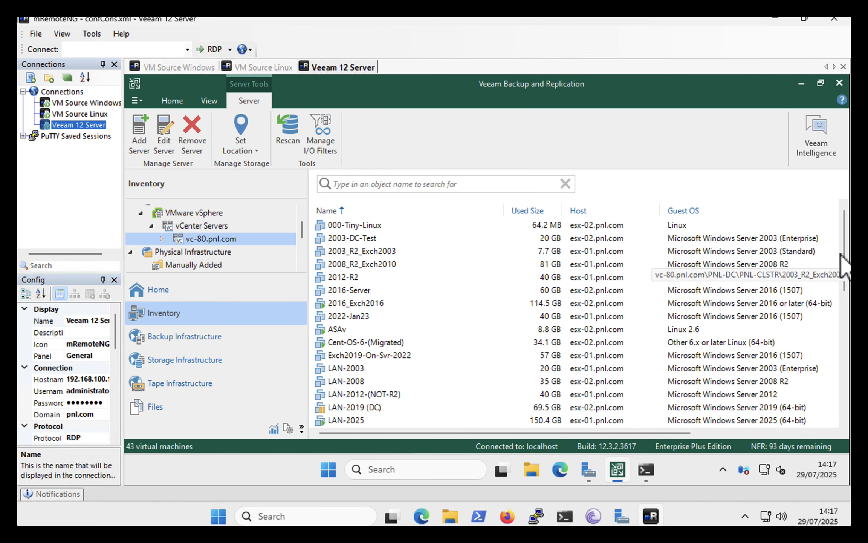
mouse_move(845, 251)
left_mouse_down()
mouse_move(849, 337)
mouse_move(847, 249)
left_mouse_up()
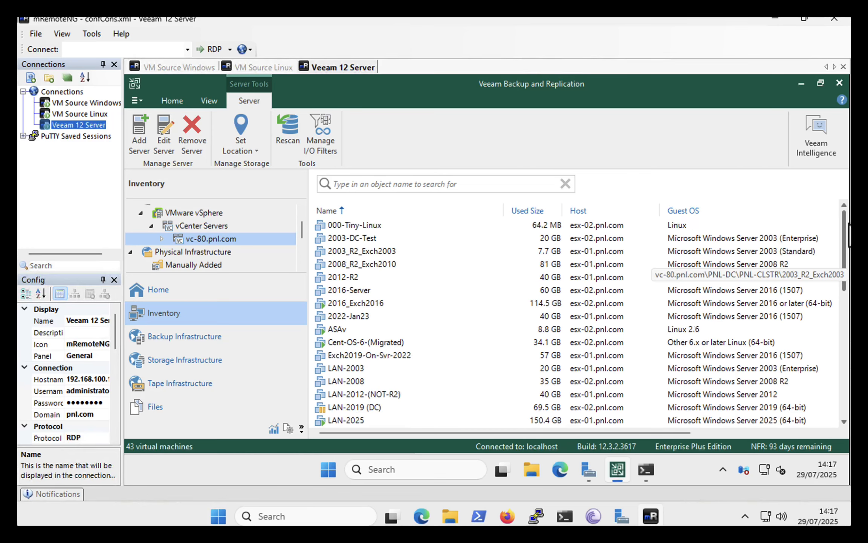
left_click(177, 253)
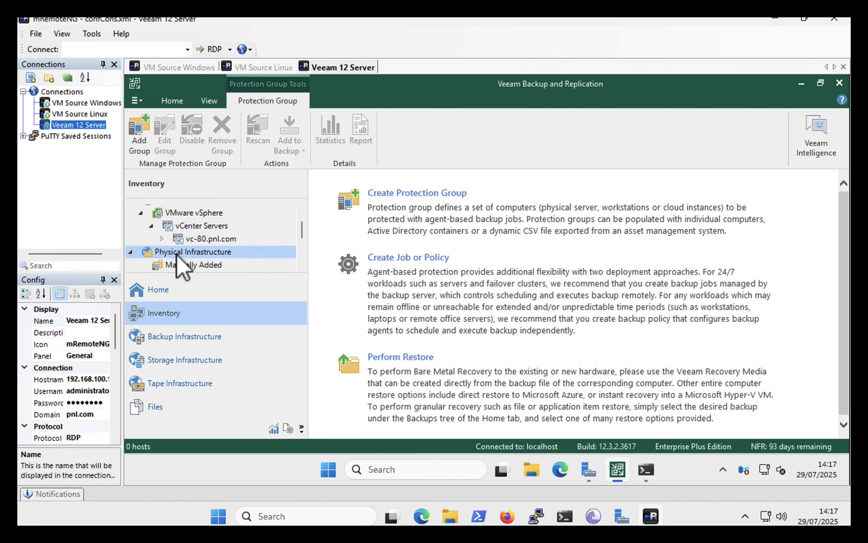
Start a new protection group for individual computers and name it Windows-Protection-Group
left_click(387, 192)
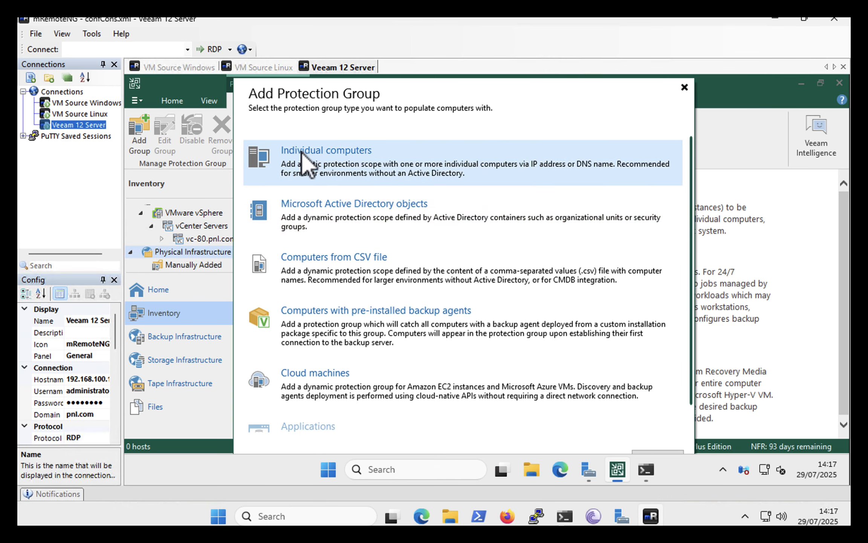
left_click(304, 155)
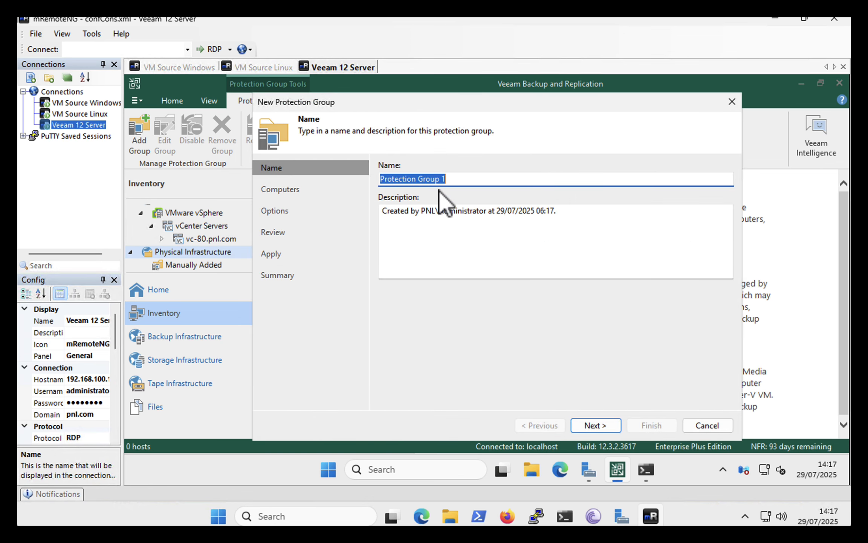
type("Windows")
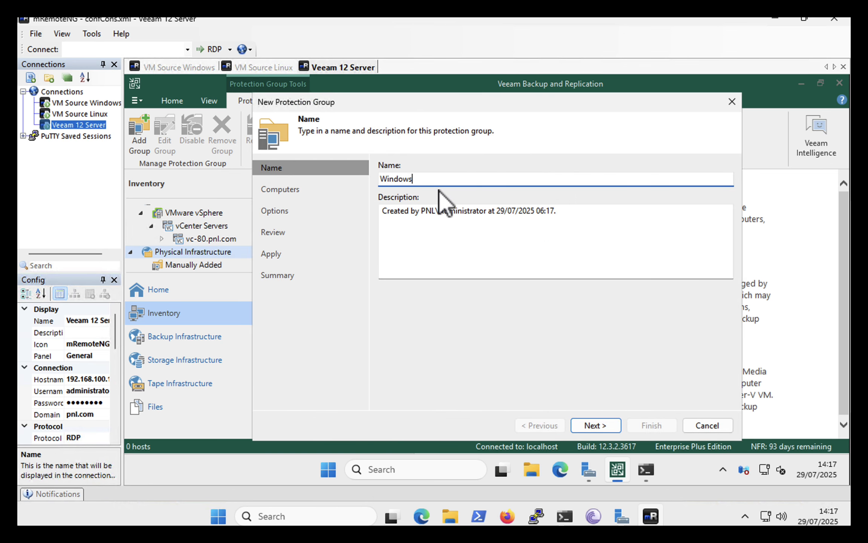
type("-Protection-Group")
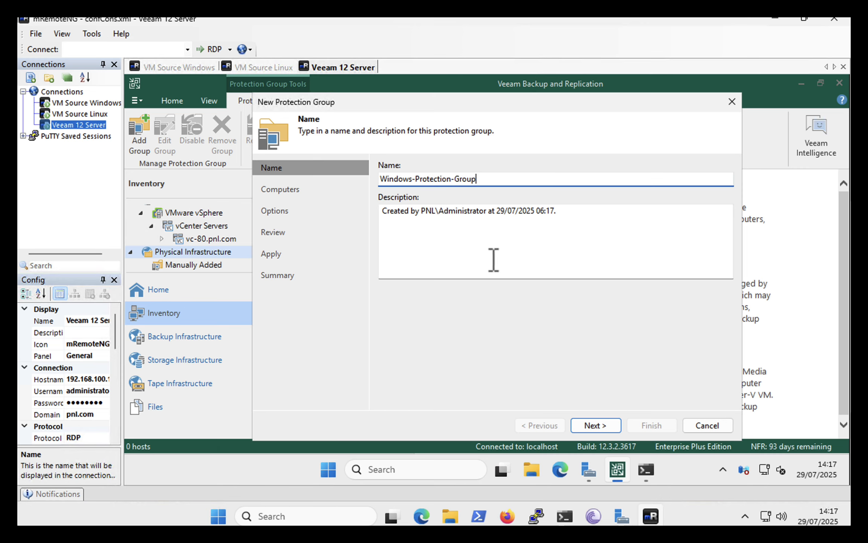
left_click(592, 429)
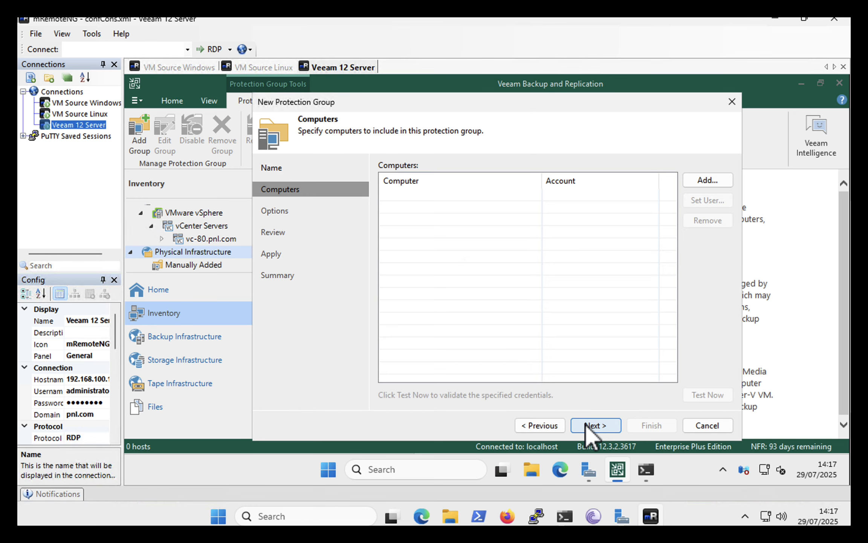
Add computer 192.168.100.102 to the protection group, connecting with the saved Administrator admin credentials
left_click(698, 179)
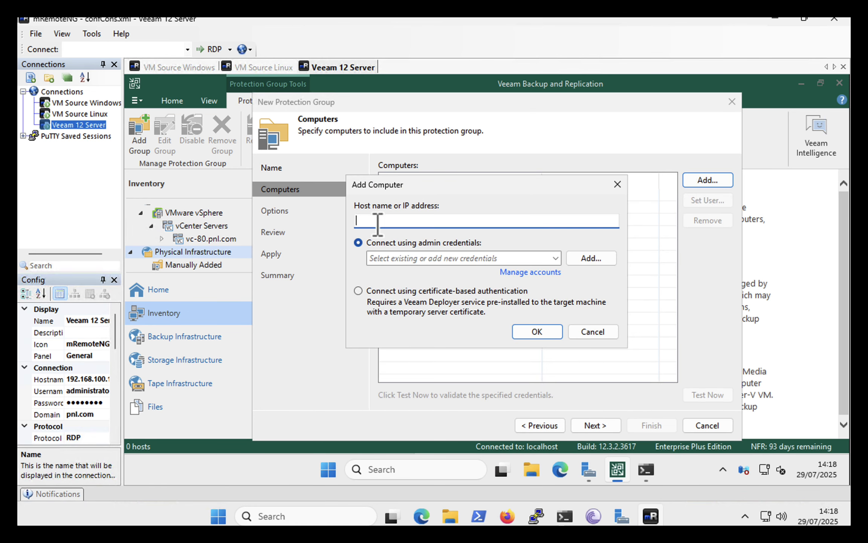
type("192.168.100.102")
left_click(555, 259)
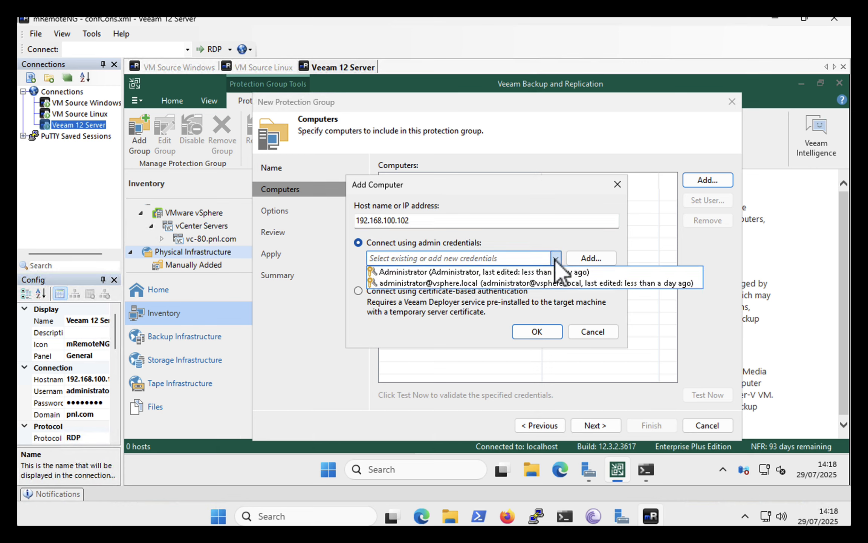
left_click(471, 273)
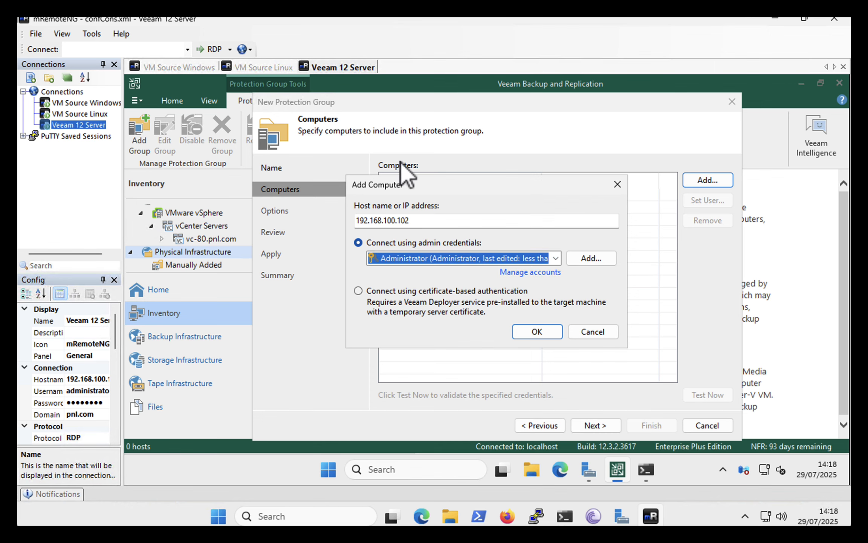
left_click(530, 336)
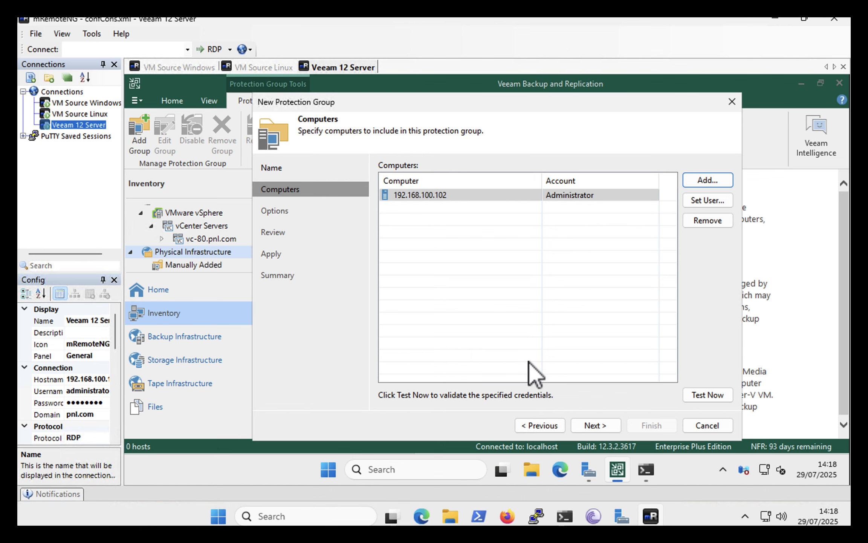
left_click(588, 422)
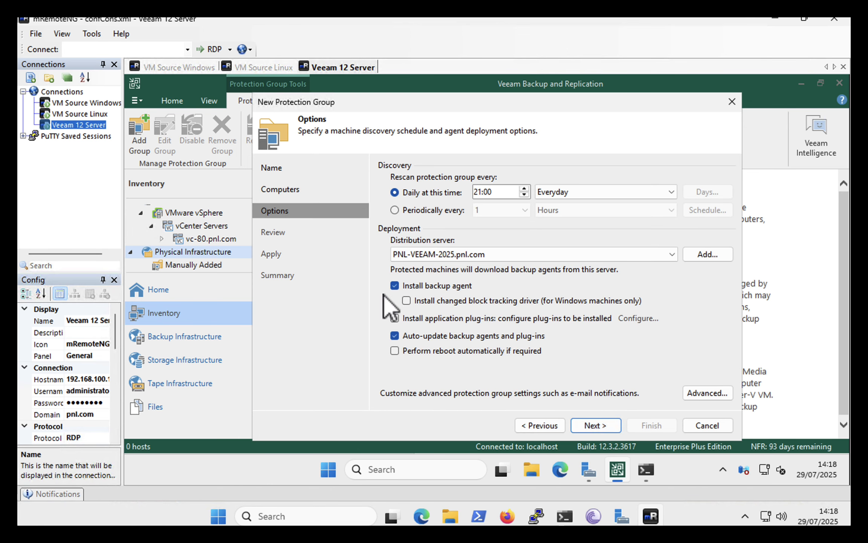
Enable installation of the changed block tracking driver and automatic reboot if required for the protection group
left_click(405, 300)
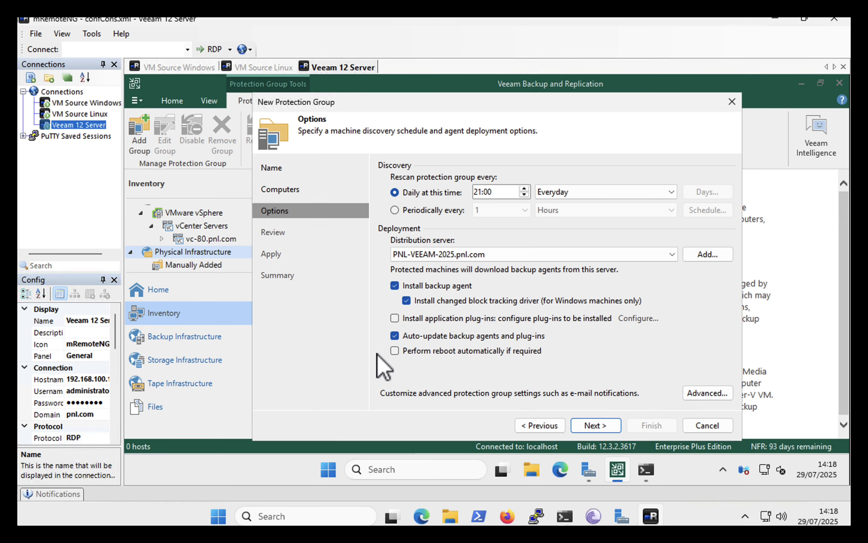
left_click(412, 351)
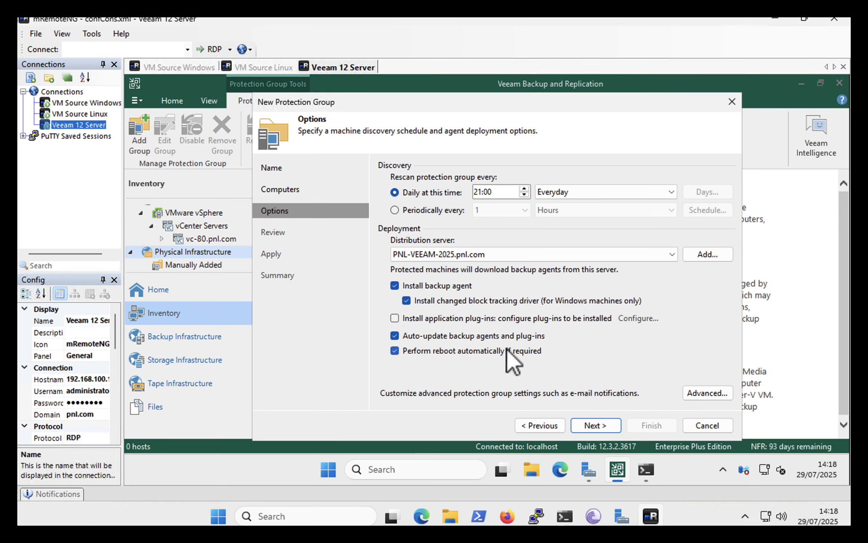
left_click(587, 422)
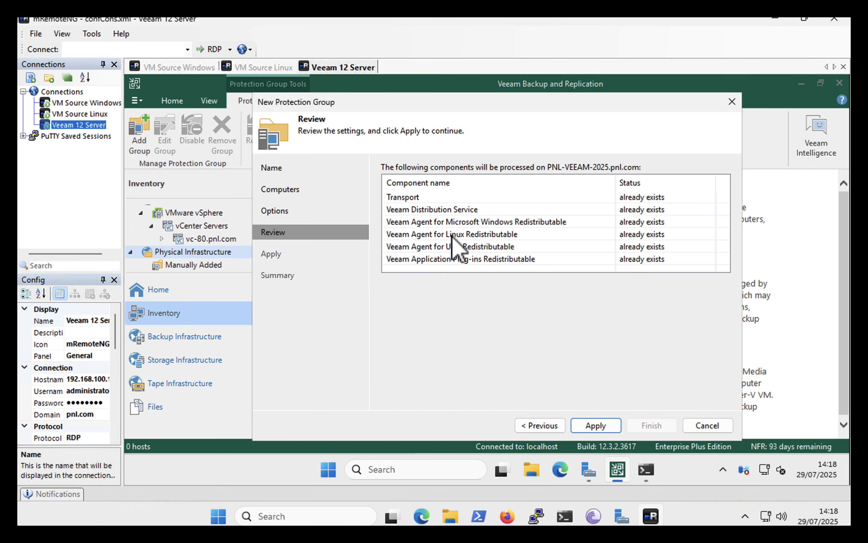
Apply the protection group settings and finish with discovery enabled, closing the discovery report once the rescan ends
left_click(595, 425)
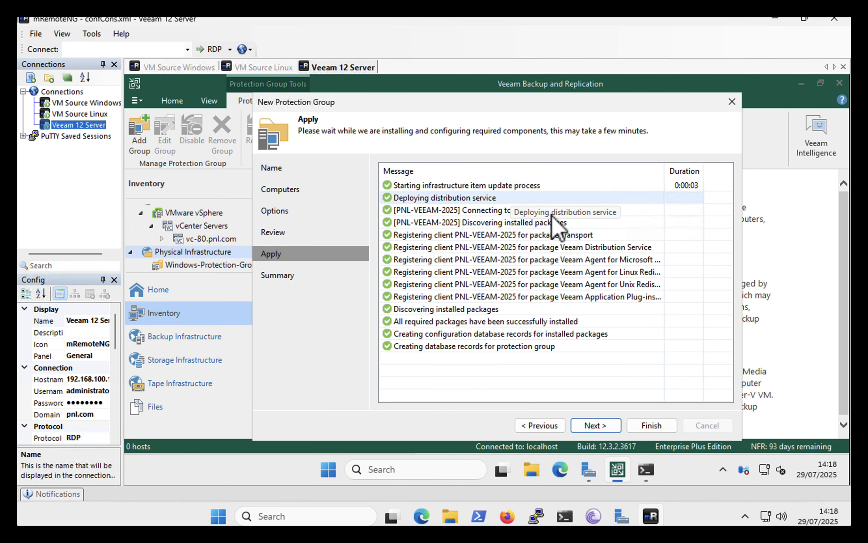
left_click(584, 424)
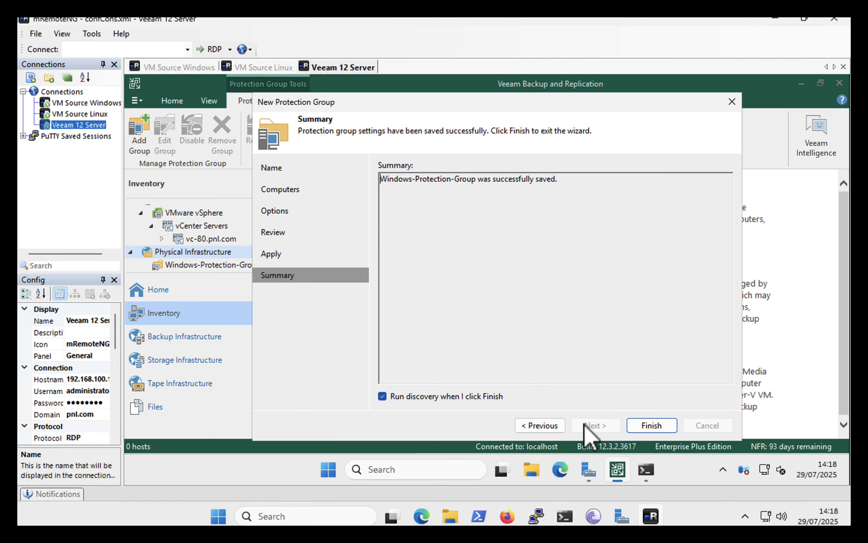
left_click(649, 427)
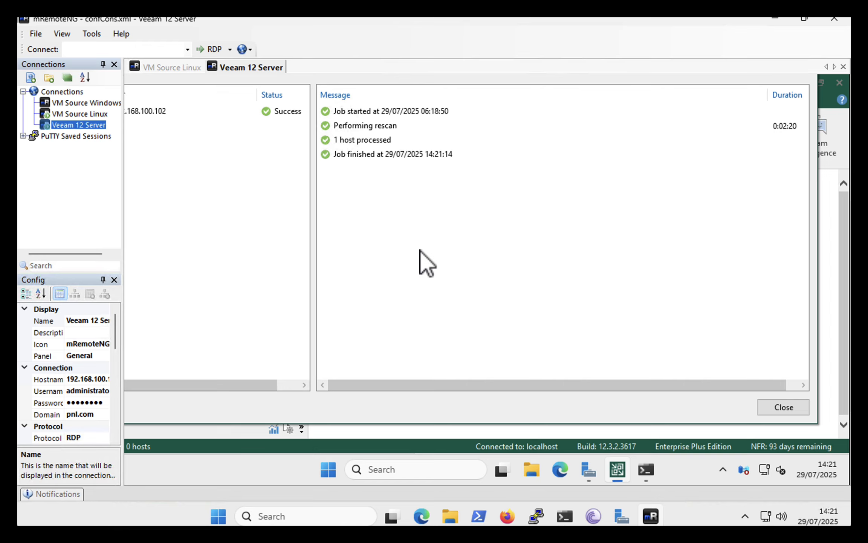
left_click(784, 407)
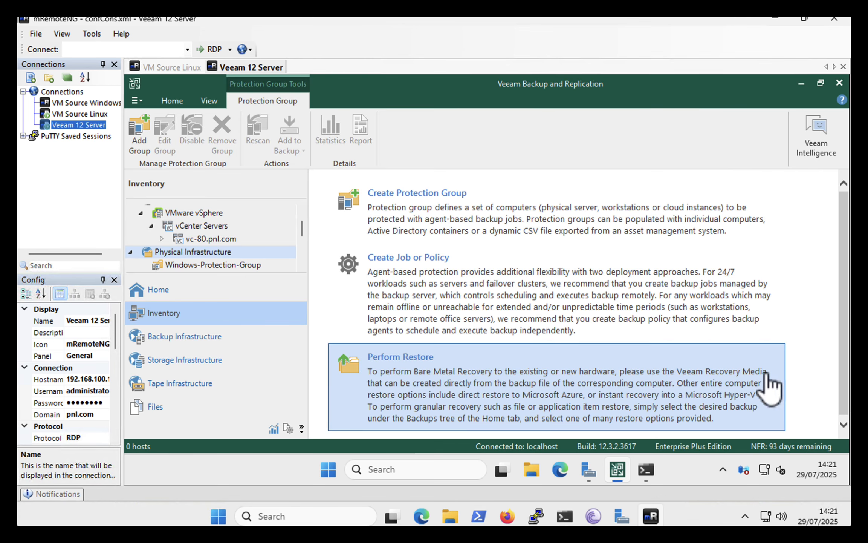
Add the computer WIN-V7D5O0C1V5A from Windows-Protection-Group to a new backup job
left_click(228, 265)
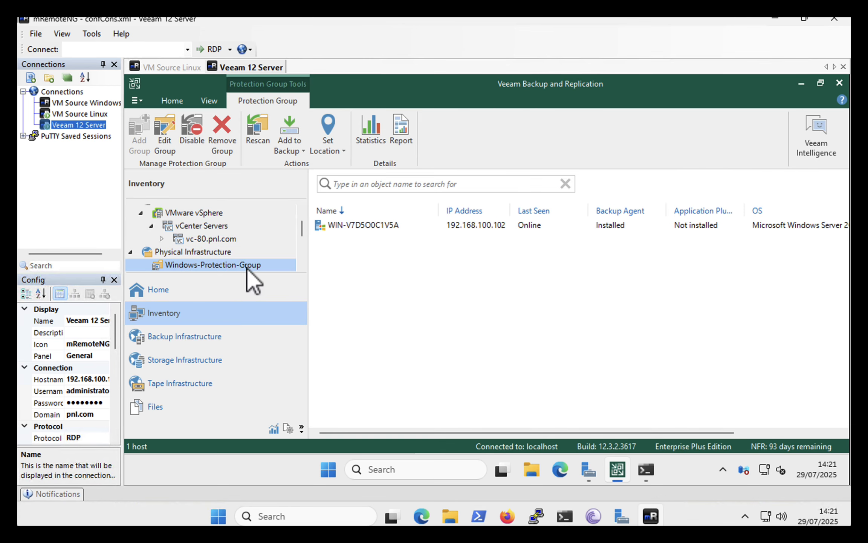
left_click(358, 227)
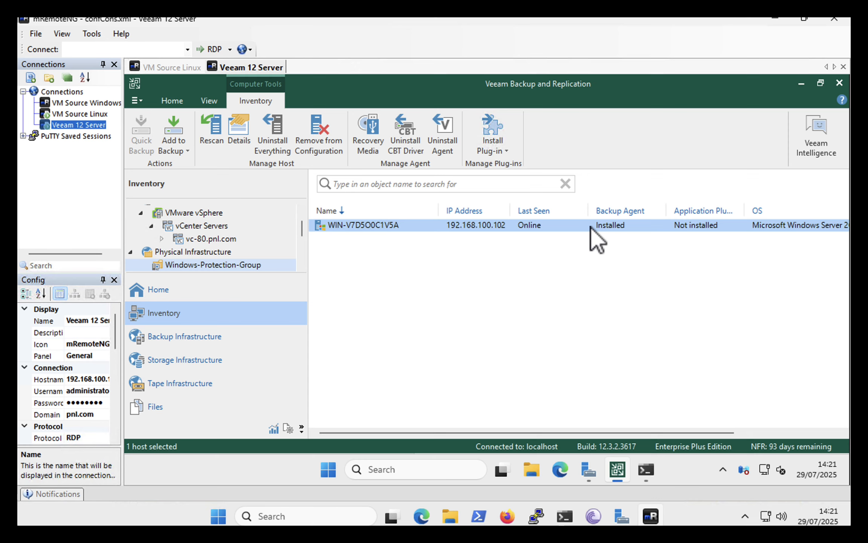
right_click(408, 226)
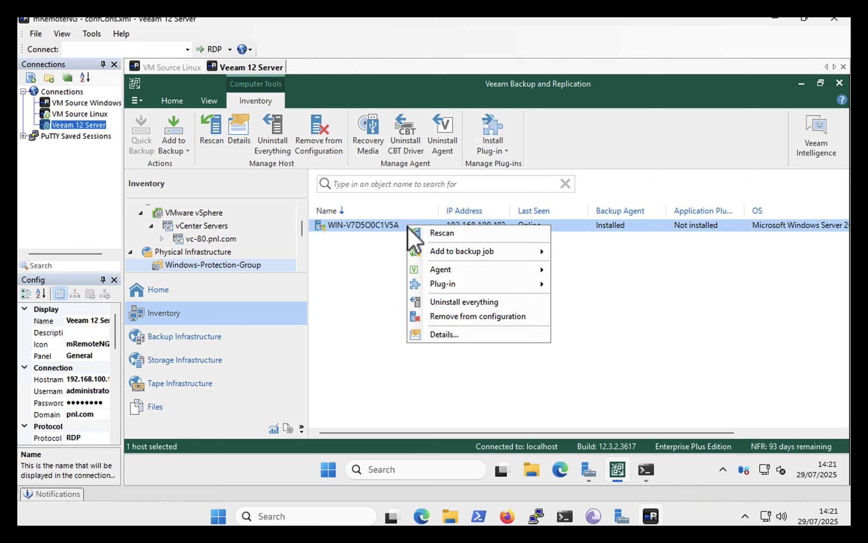
mouse_move(436, 252)
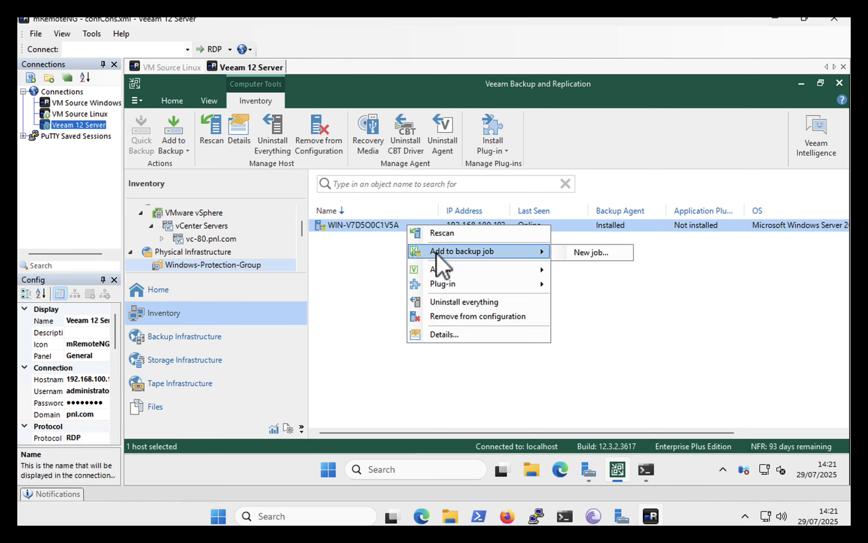
left_click(573, 252)
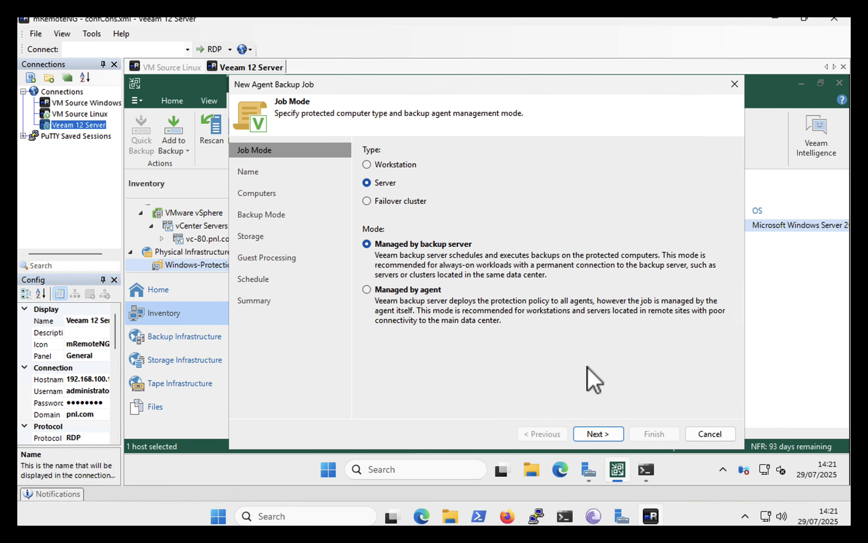
Set up Agent Backup Job 1 as a server job managed by the backup server, backing up the entire computer
left_click(596, 434)
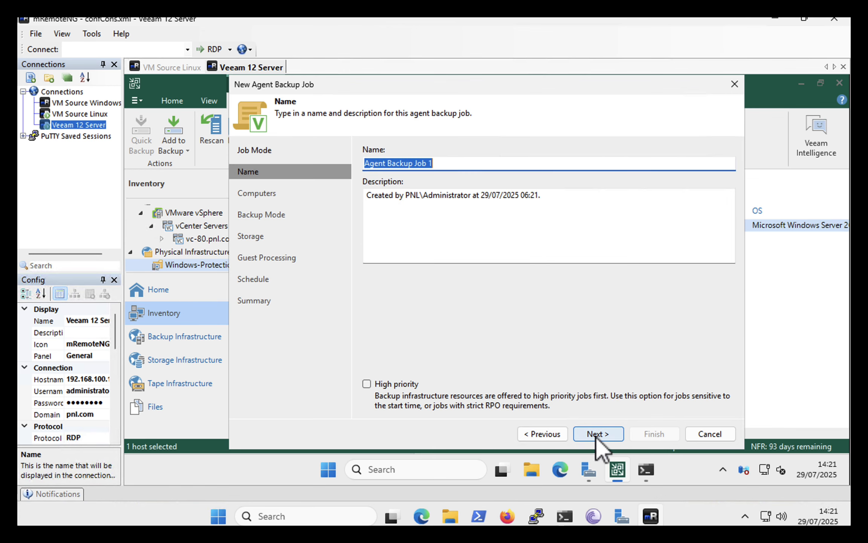
left_click(595, 434)
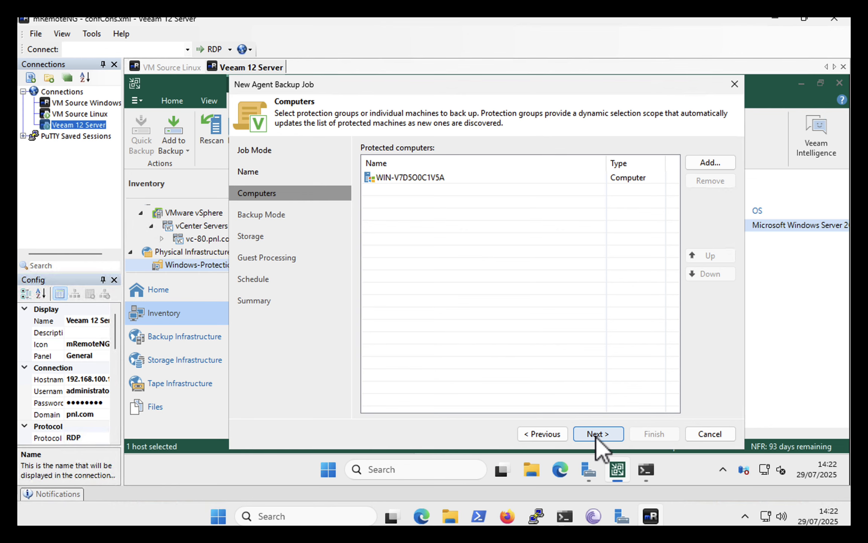
left_click(595, 434)
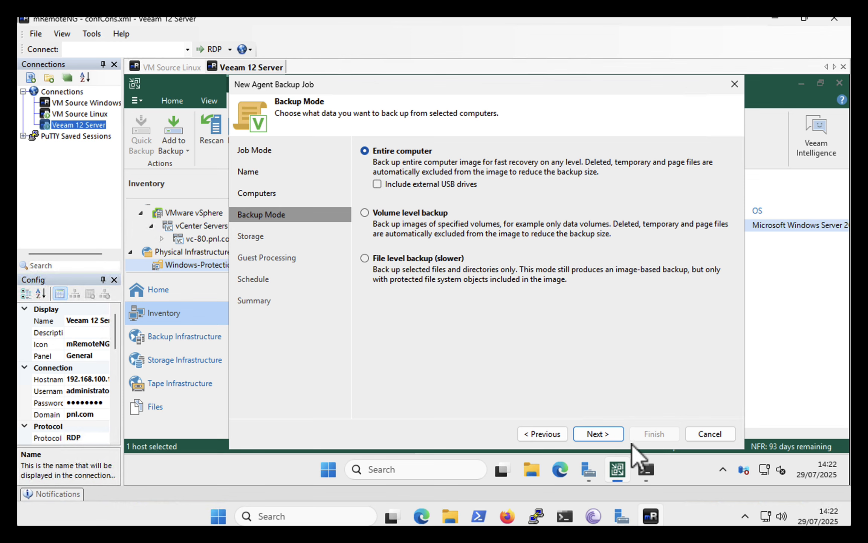
left_click(595, 434)
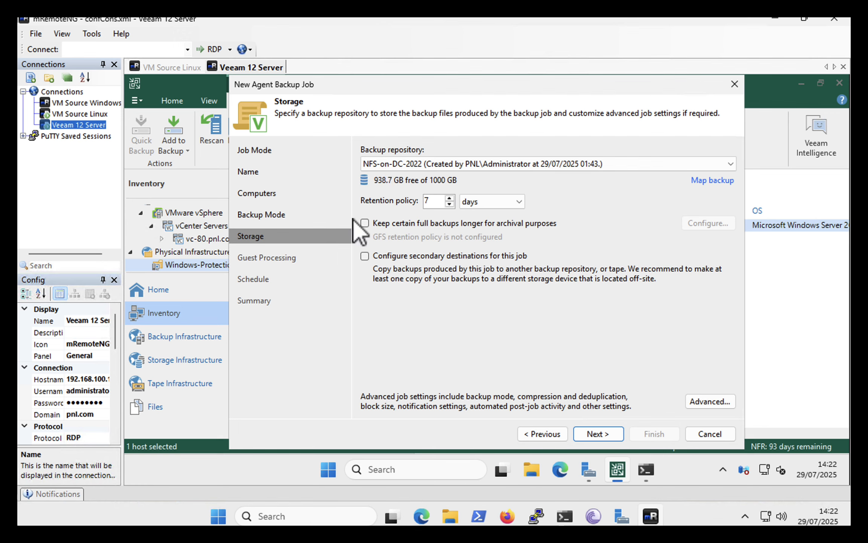
Save the job with repository NFS-on-DC-2022, 7 days retention, application-aware processing and no automatic schedule, without running it
left_click(587, 433)
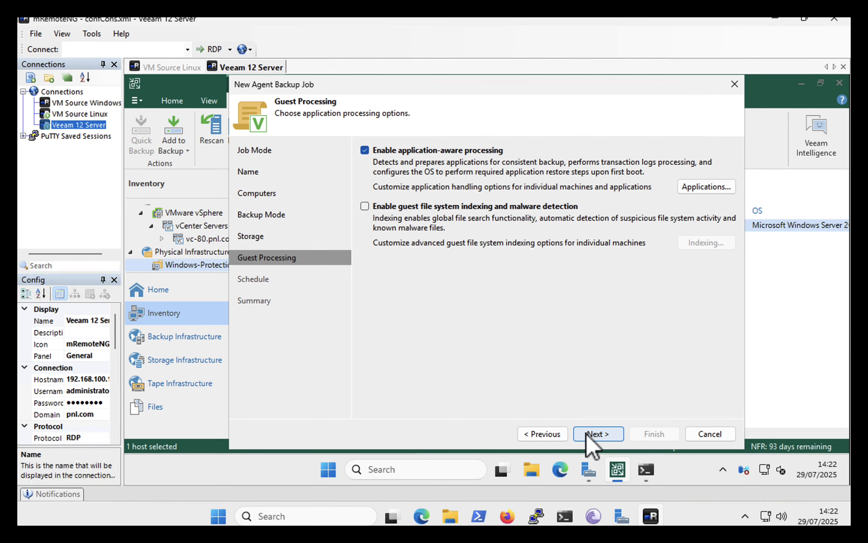
left_click(586, 433)
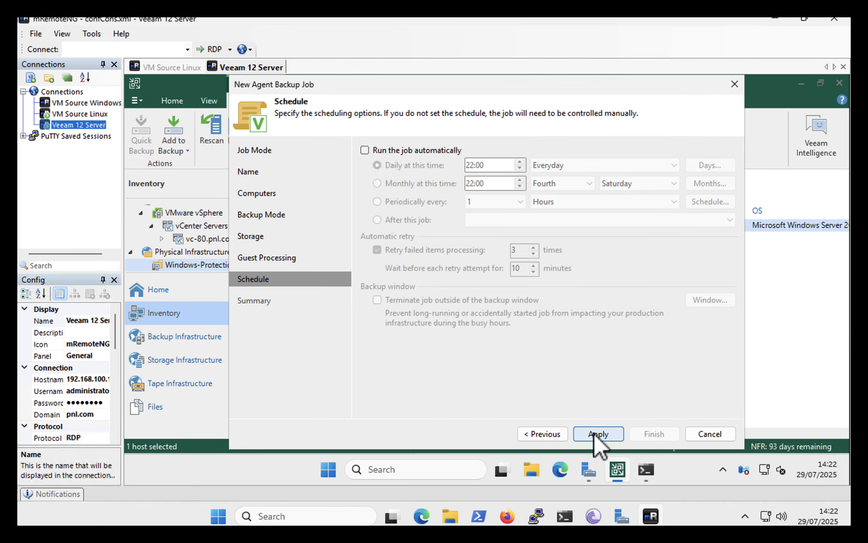
left_click(595, 433)
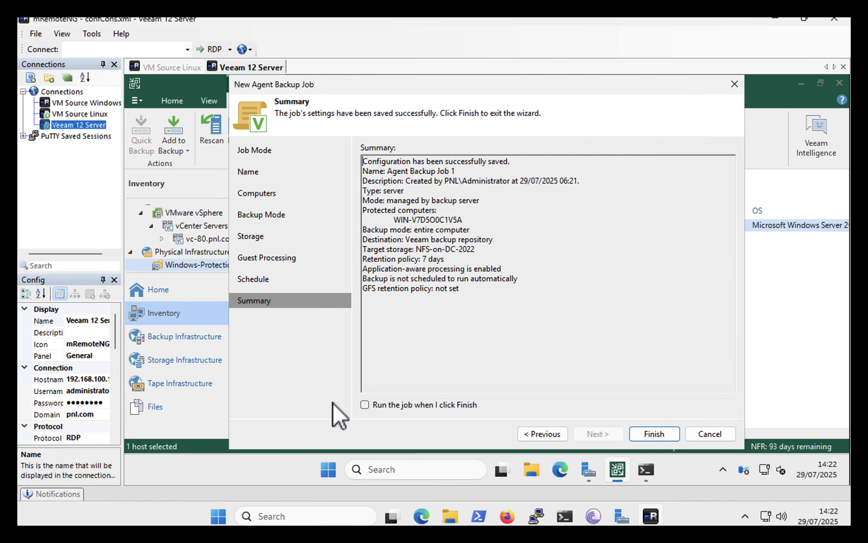
left_click(649, 434)
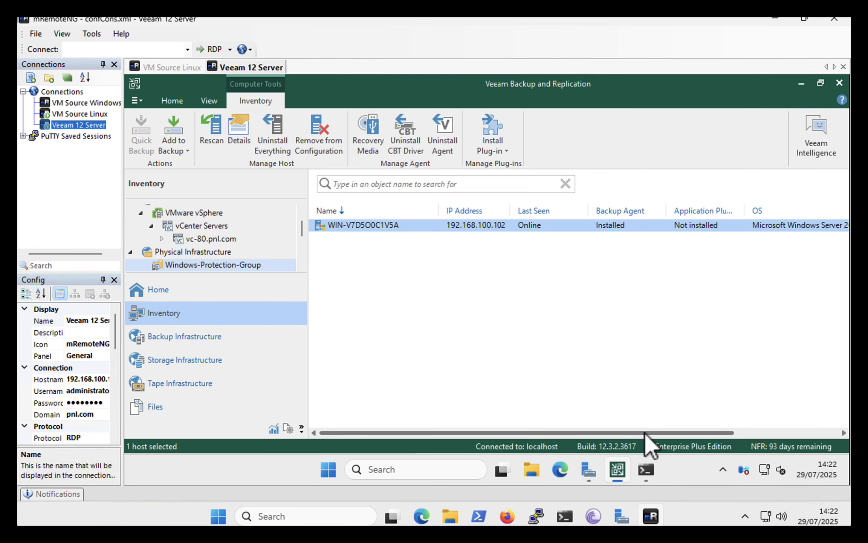
Display the configured jobs and select Agent Backup Job 1
left_click(159, 292)
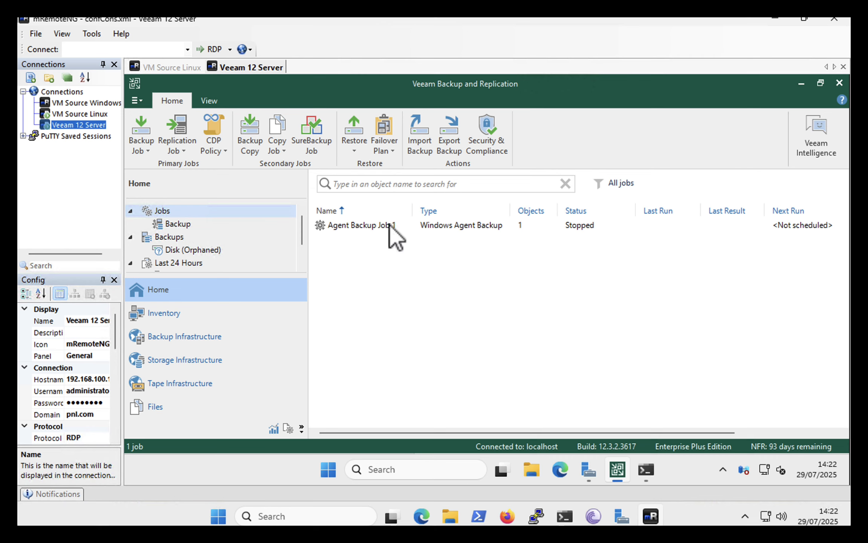
left_click(346, 224)
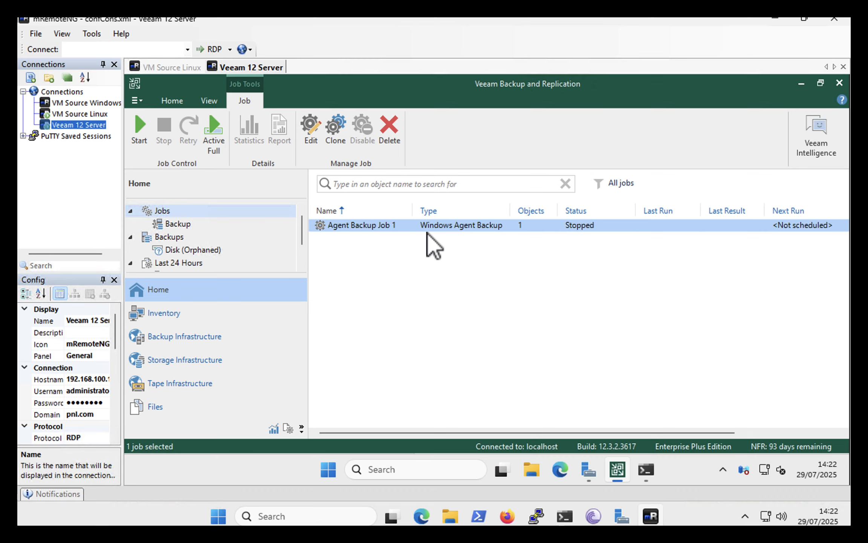
Connect to the VM Source Windows session, clear Server Manager away, and run ipconfig /all in PowerShell
double_click(88, 103)
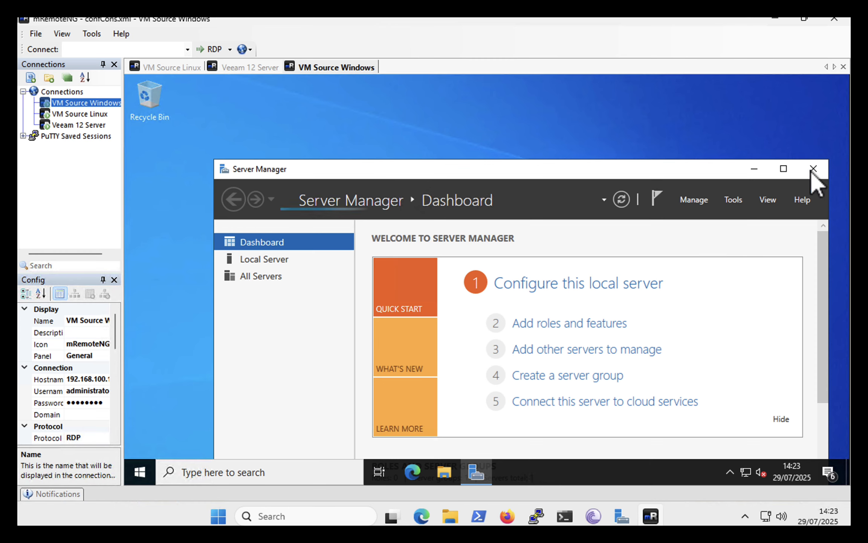
left_click(798, 170)
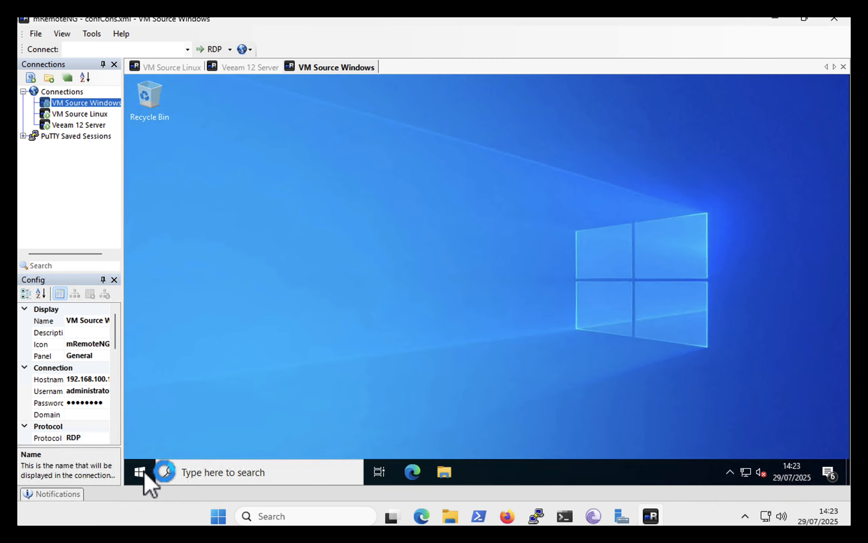
left_click(139, 472)
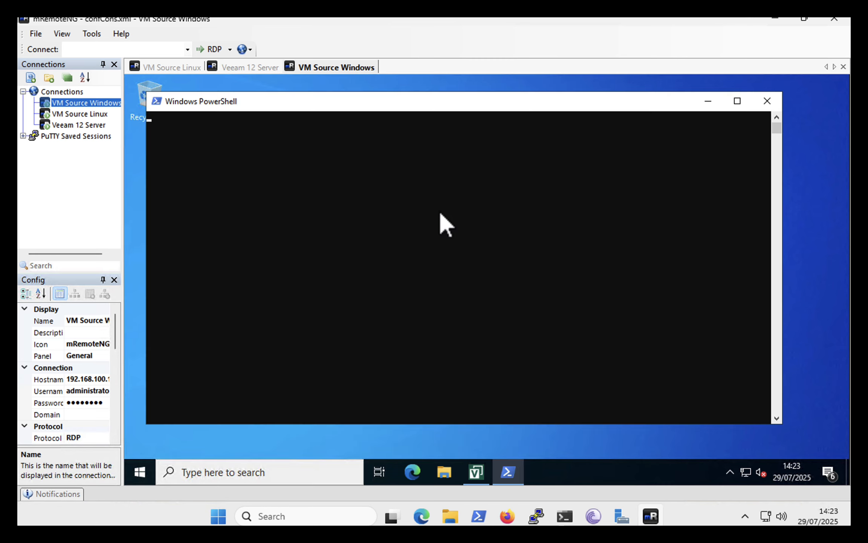
type("ipconfig")
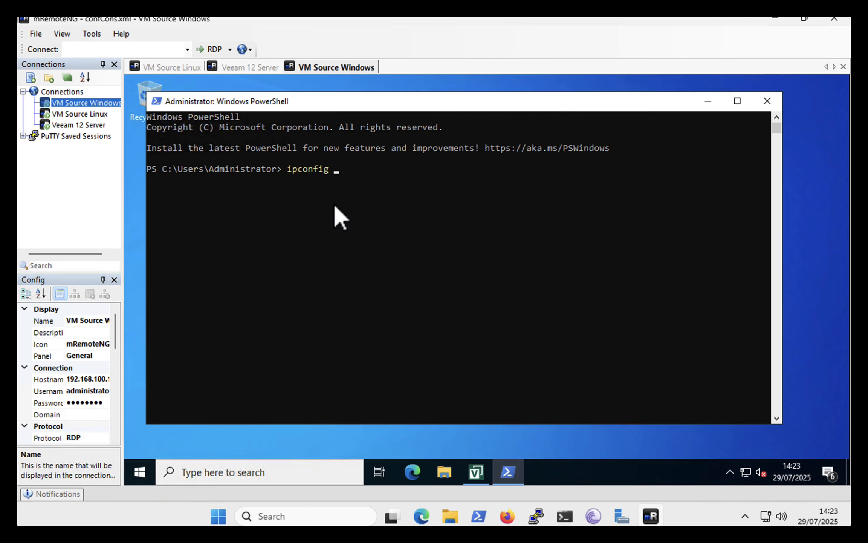
type(" /all")
key("Return")
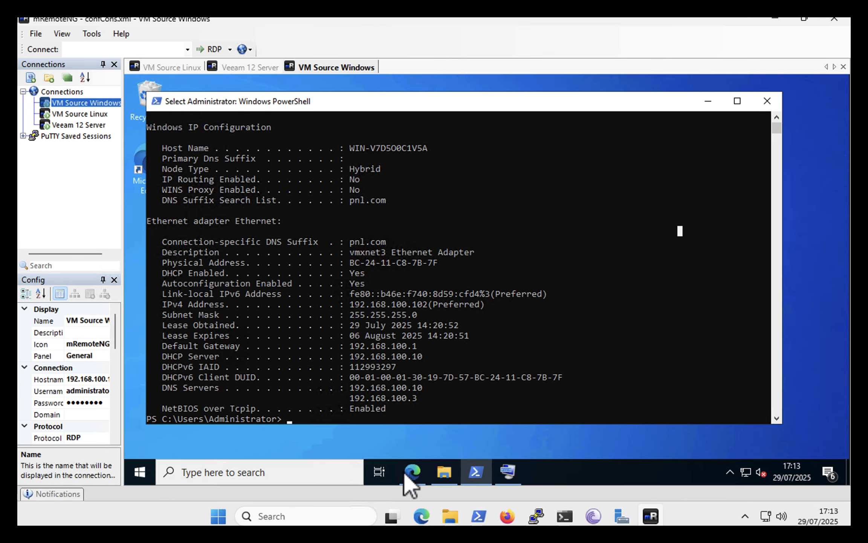
Check the VMware Tools x64 download page in Edge and run VMware-tools-13.0.1-24843032-x64 from the Downloads folder
left_click(412, 471)
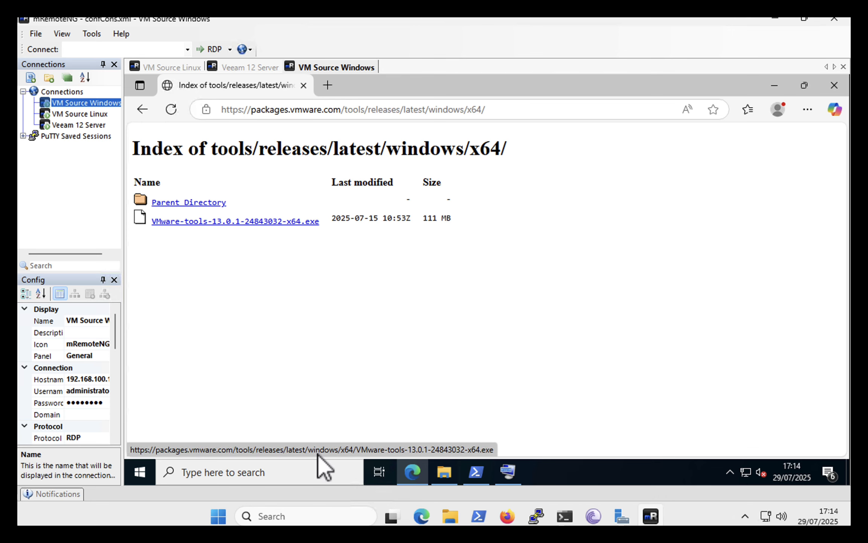
left_click(778, 85)
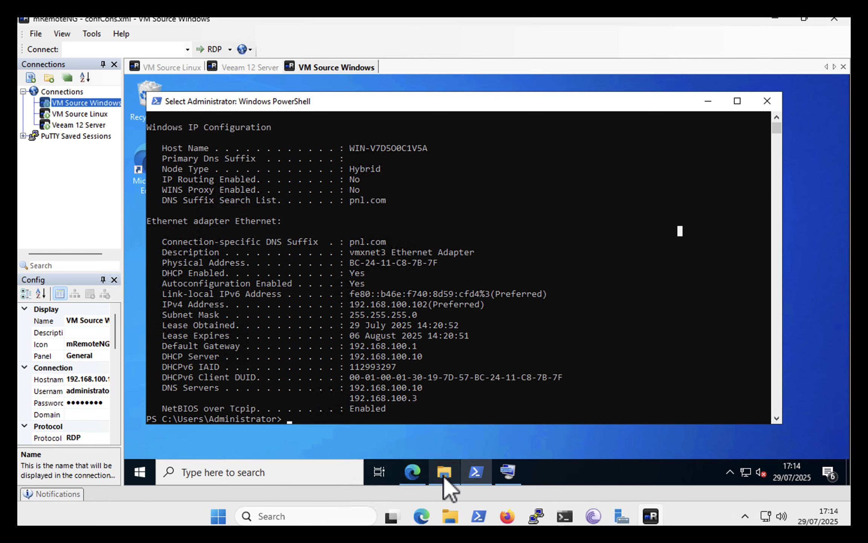
left_click(431, 450)
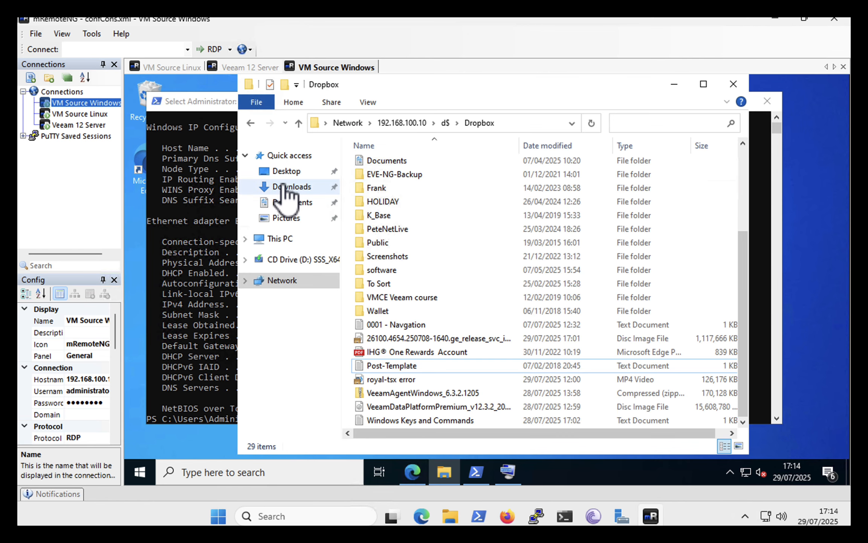
left_click(285, 187)
double_click(413, 181)
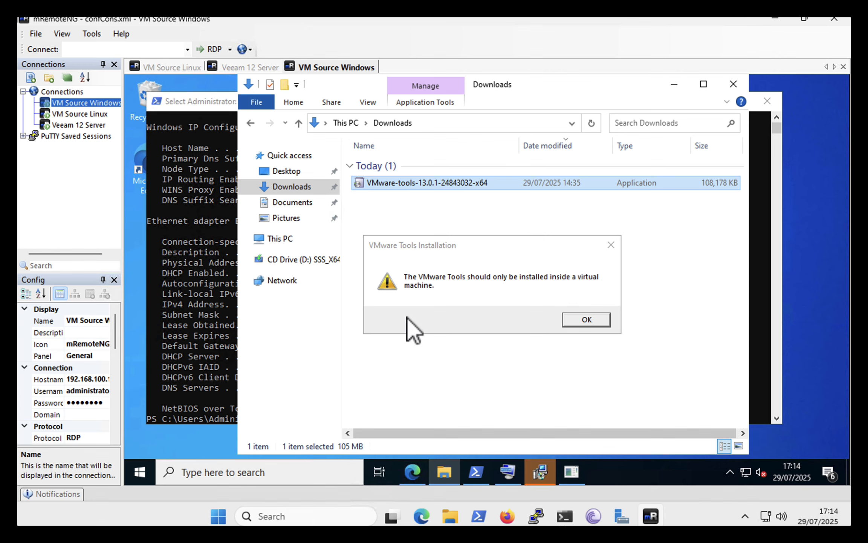
Dismiss the VMware Tools installation warning and leave the interrupted setup wizard open in the background
left_click(578, 320)
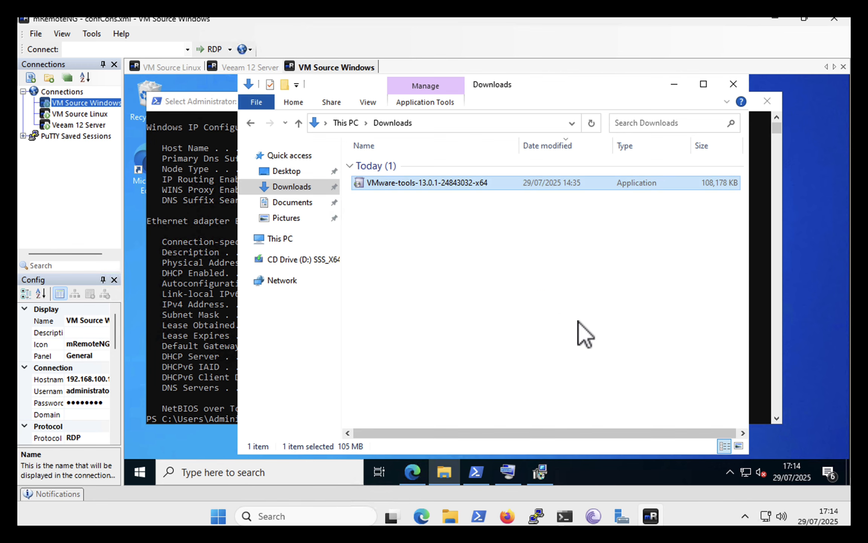
left_click(540, 470)
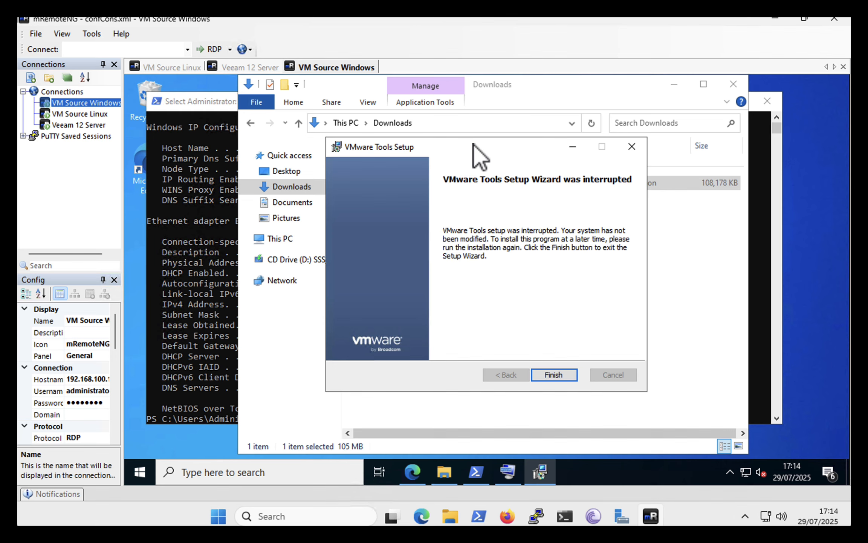
left_click(699, 258)
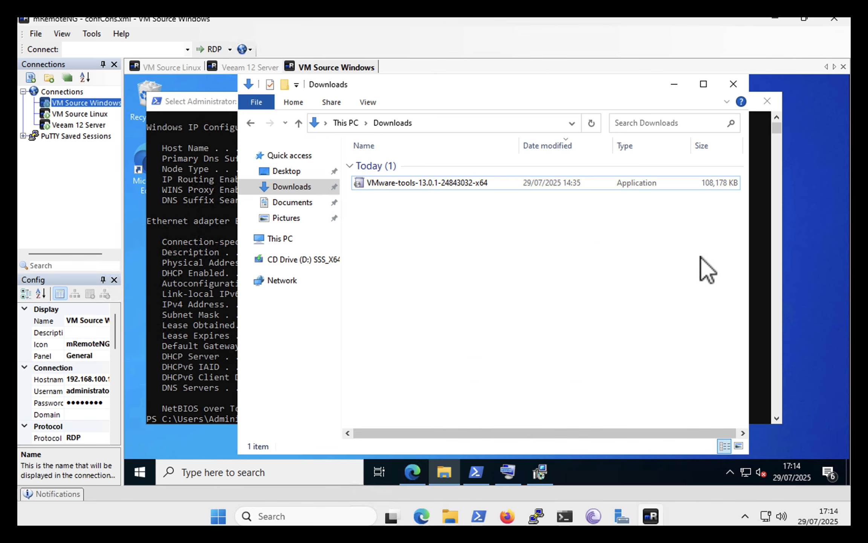
Go to the %TEMP% folder and open the VMware Tools extraction folder ending in ~setup
left_click(429, 122)
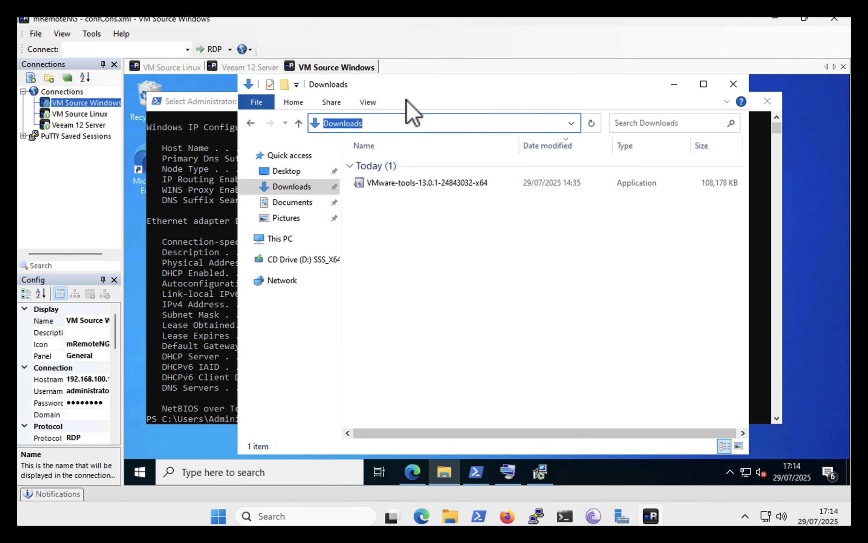
type("%TEMP%")
key("Return")
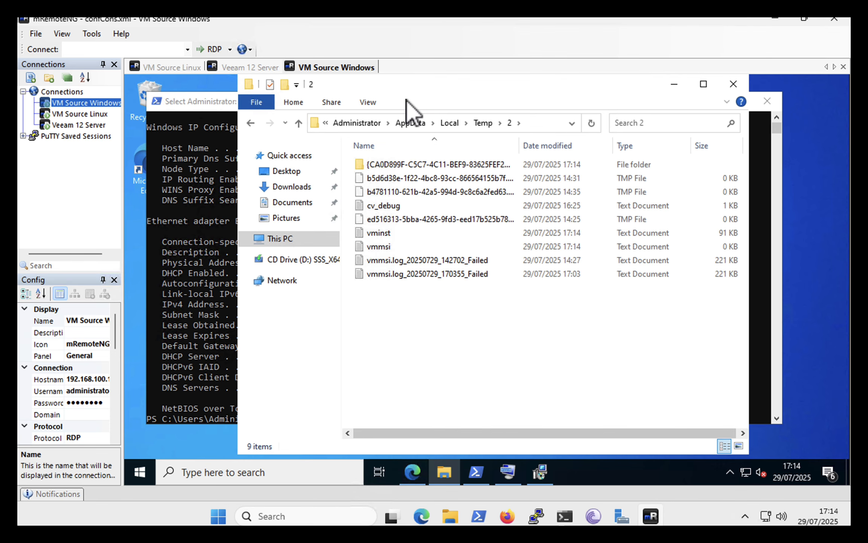
double_click(368, 165)
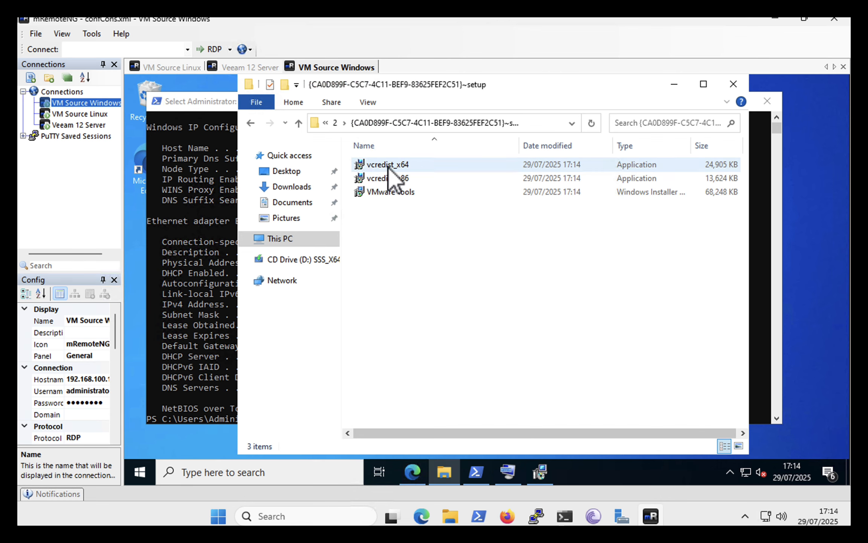
Copy the vcredist_x64, vcredist_x86 and VMware Tools installers to the clipboard
left_click(388, 166)
key("shift+Down")
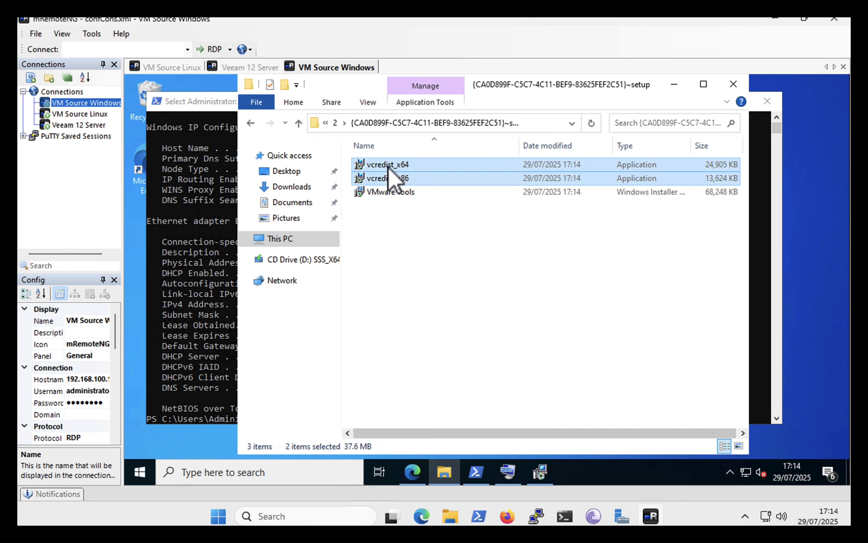
key("shift+Down")
right_click(423, 176)
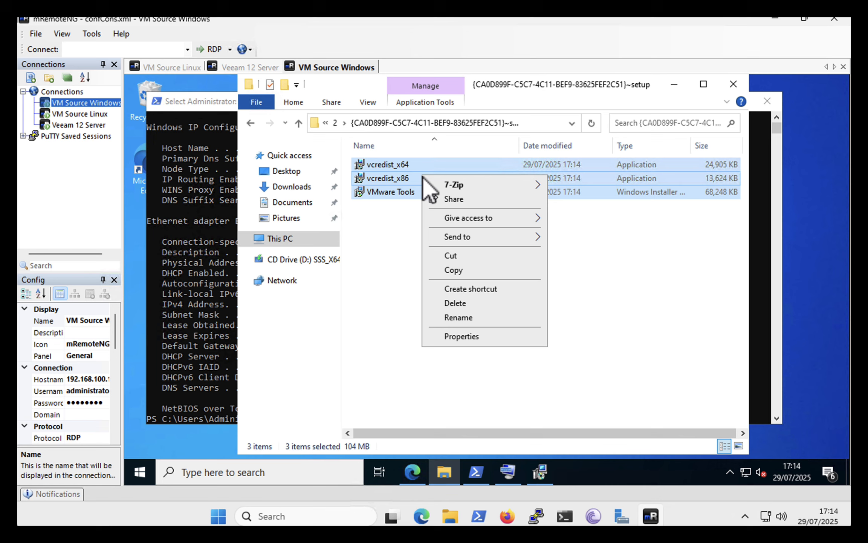
left_click(436, 256)
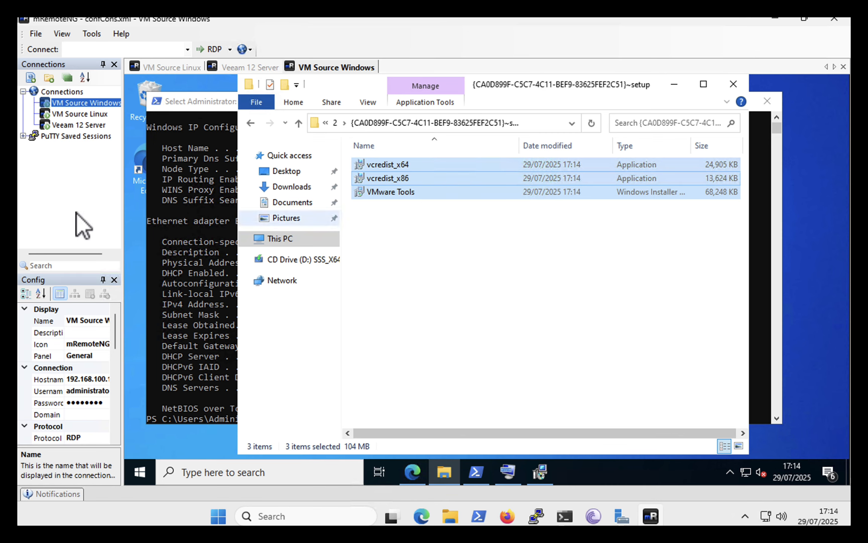
Create a new folder named VMware Tools on the desktop
right_click(134, 217)
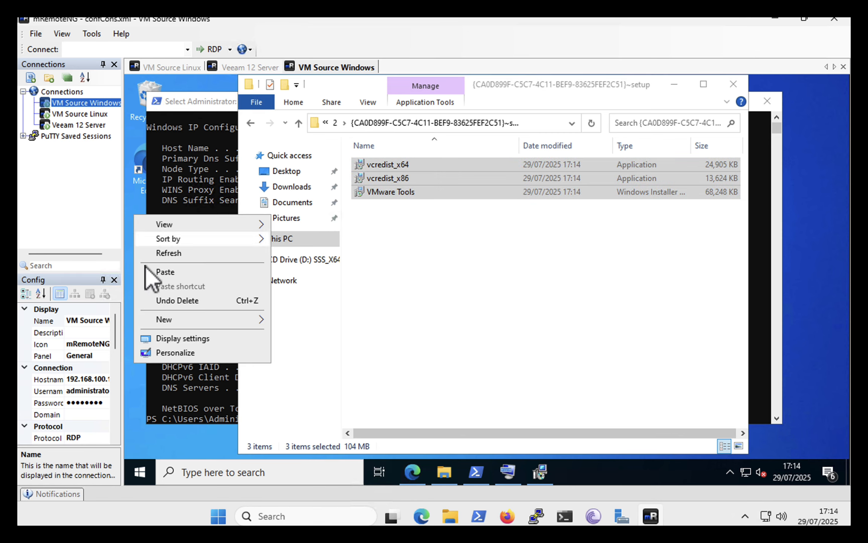
mouse_move(150, 320)
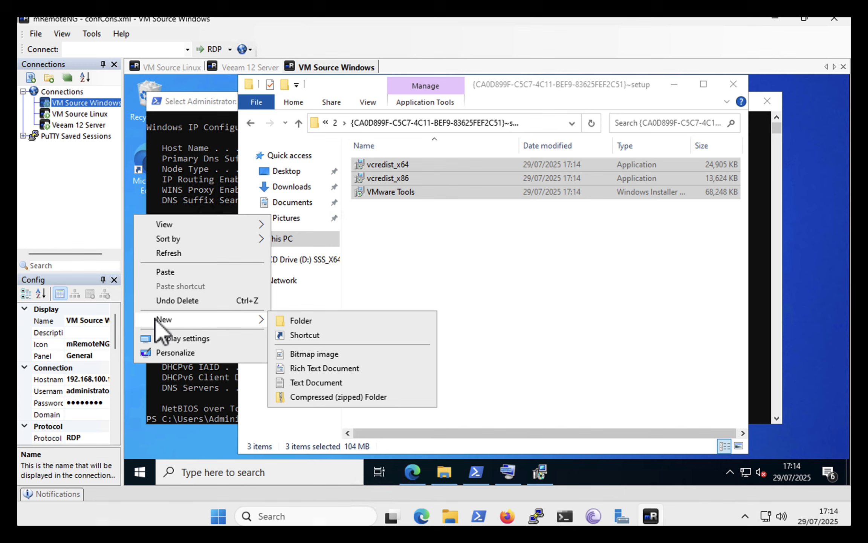
left_click(290, 321)
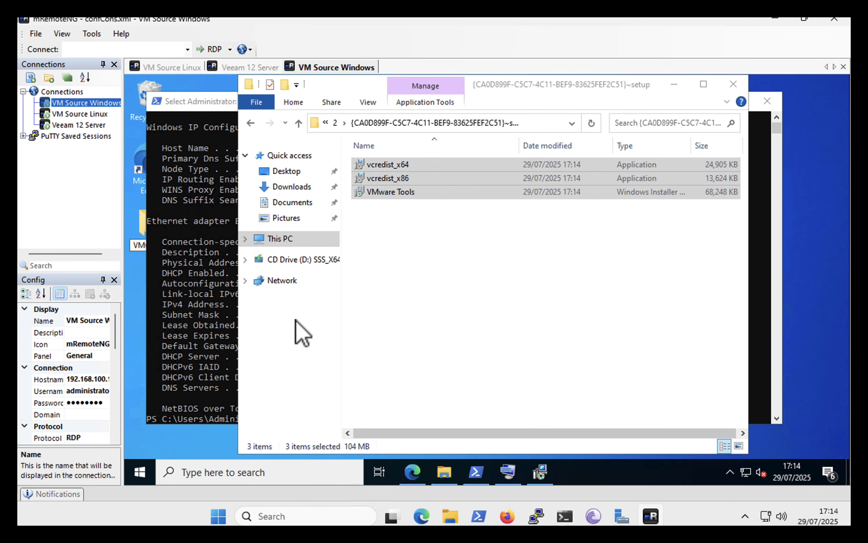
Paste the three installer files into the desktop's VMware Tools folder and delete vcredist_x86 from it
left_click(141, 220)
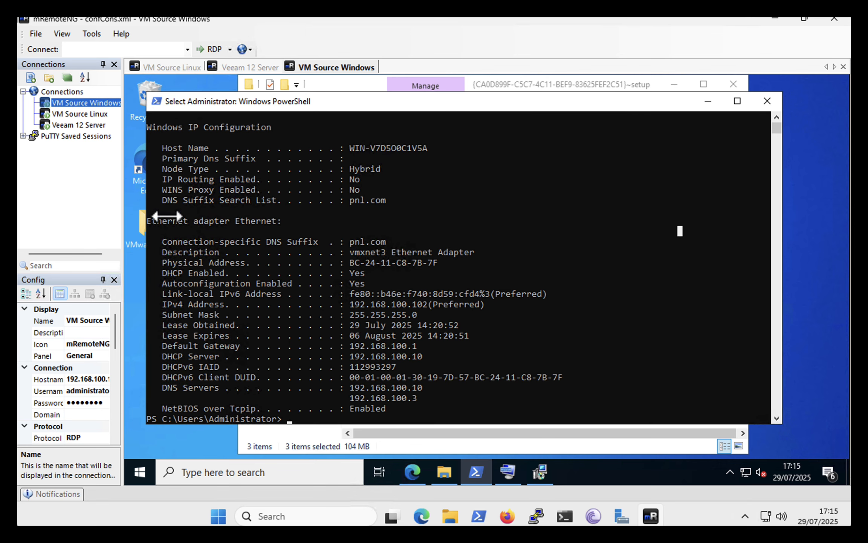
left_click(708, 102)
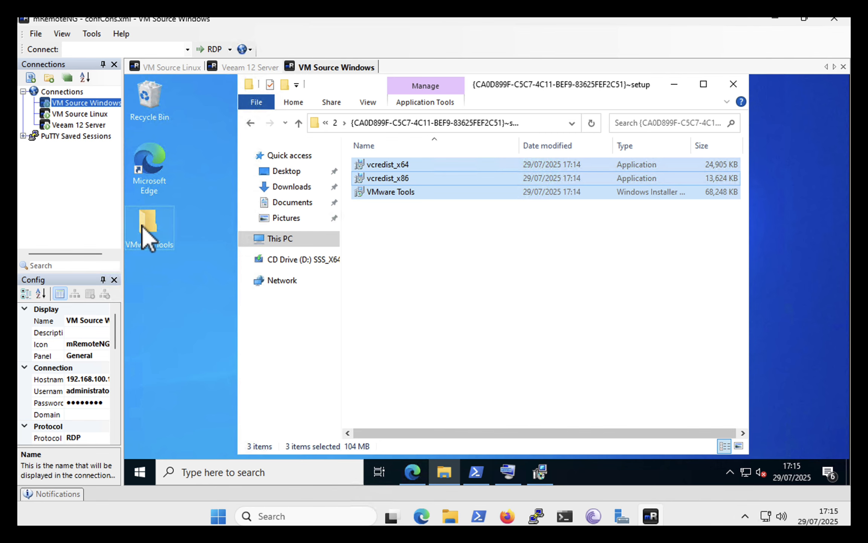
double_click(143, 226)
right_click(429, 197)
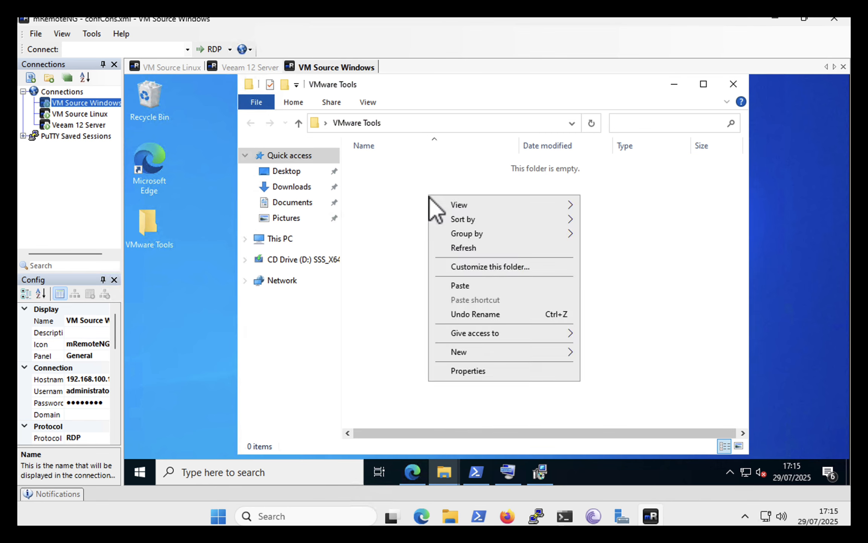
left_click(443, 285)
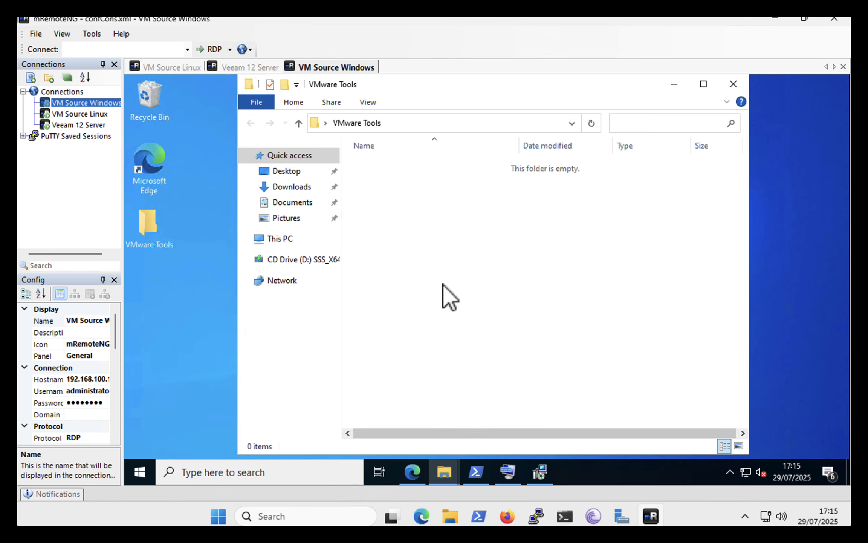
left_click(449, 296)
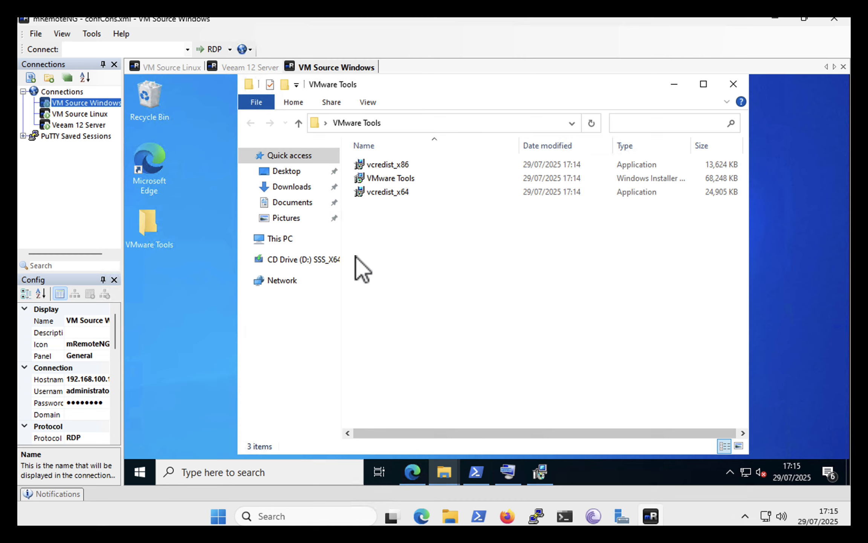
right_click(381, 164)
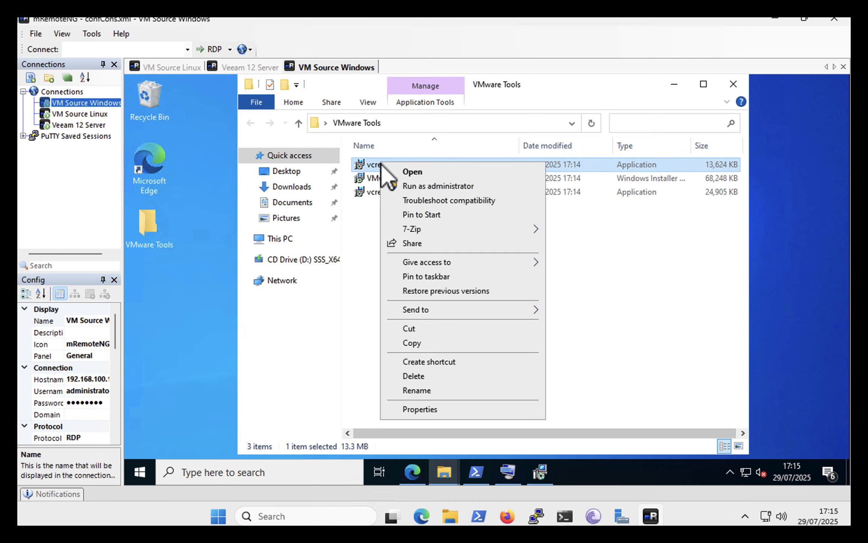
left_click(402, 376)
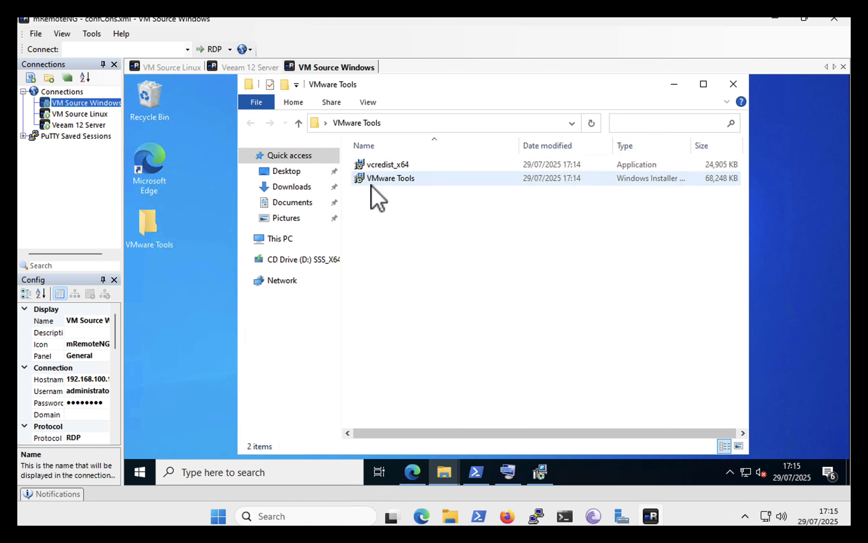
Set the folder options to display the full path in the title bar and show extensions for known file types, and select VMware Tools.msi
left_click(382, 179)
left_click(369, 106)
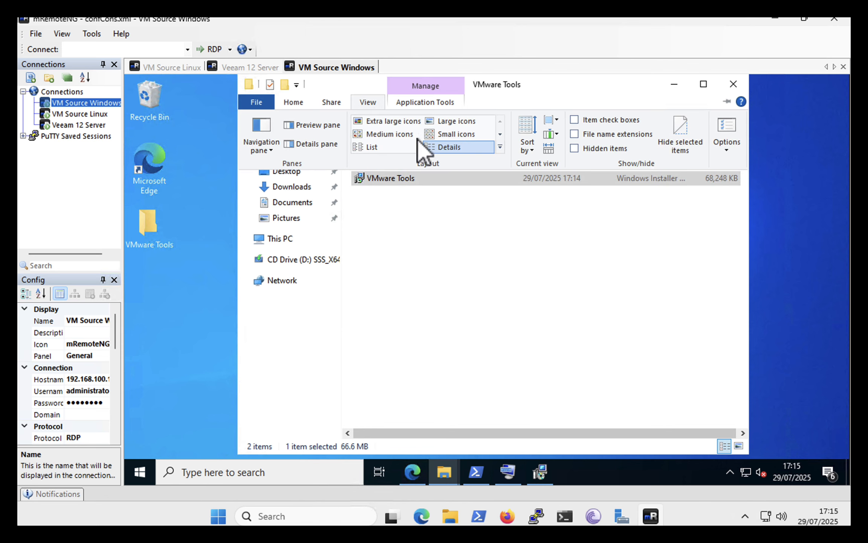
left_click(723, 138)
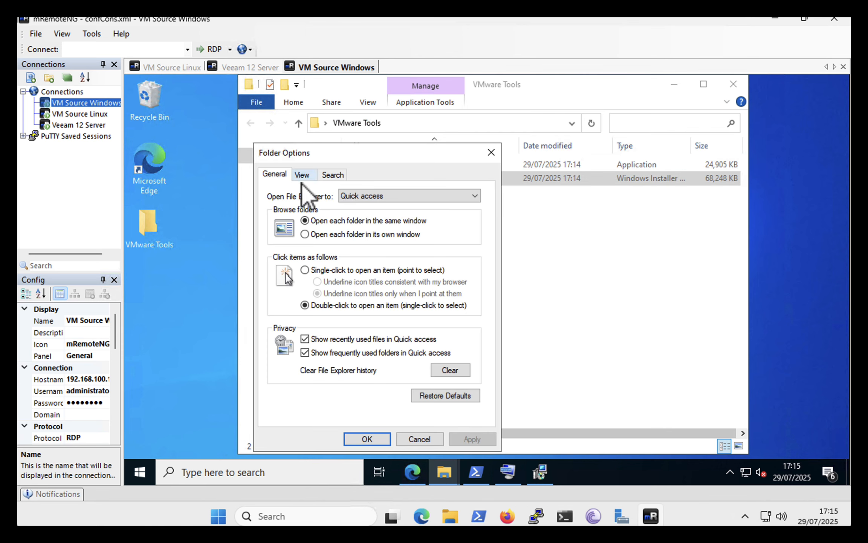
left_click(302, 175)
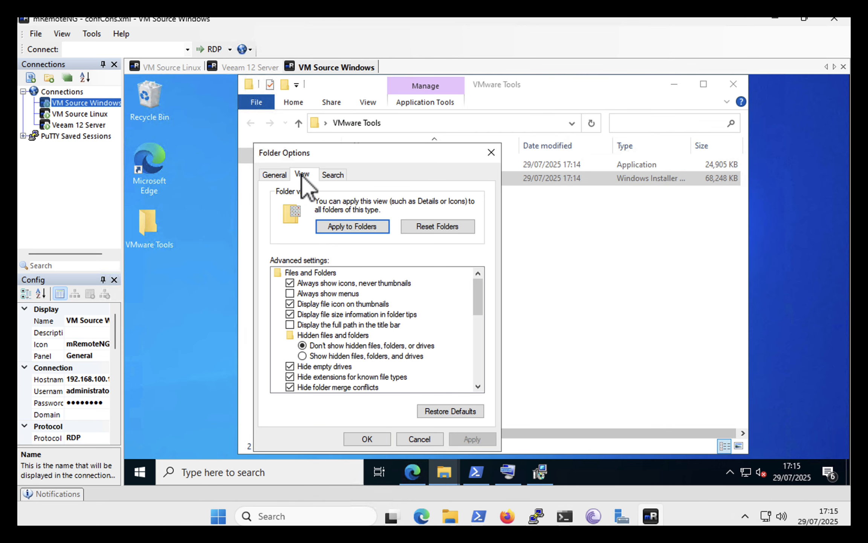
left_click(290, 325)
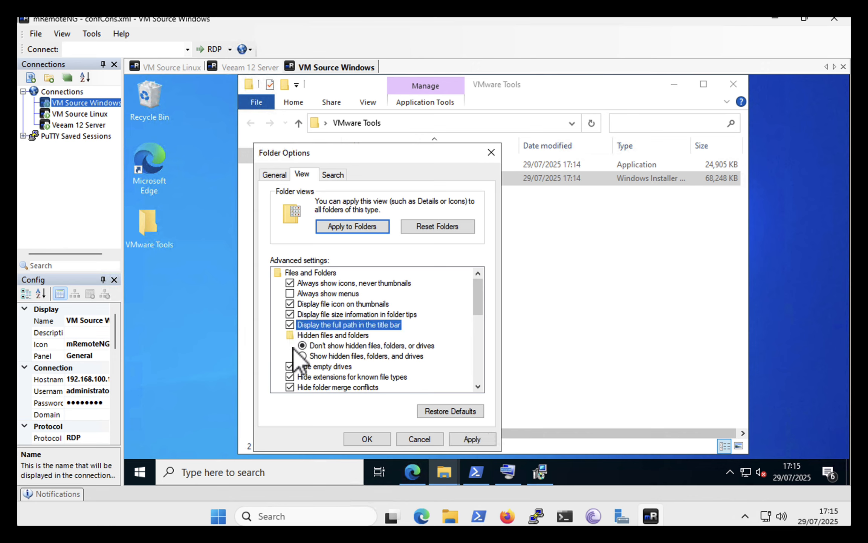
left_click(289, 377)
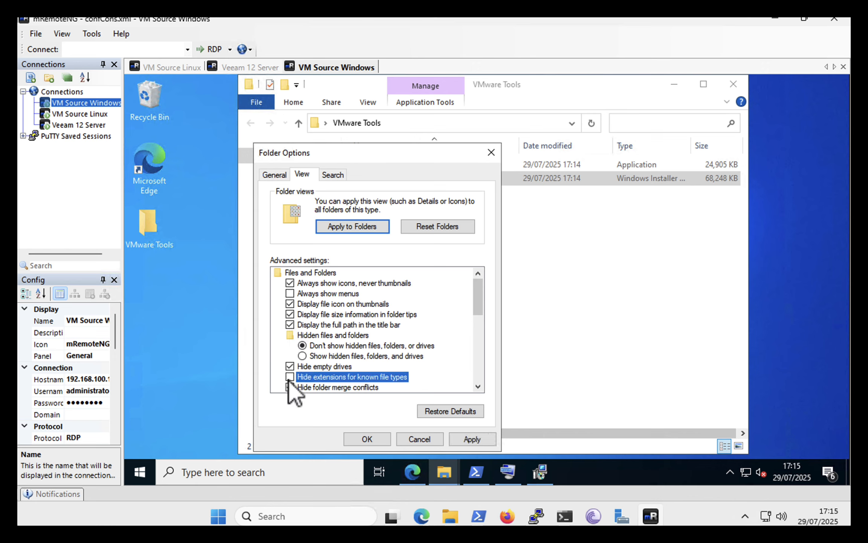
left_click(470, 439)
left_click(367, 439)
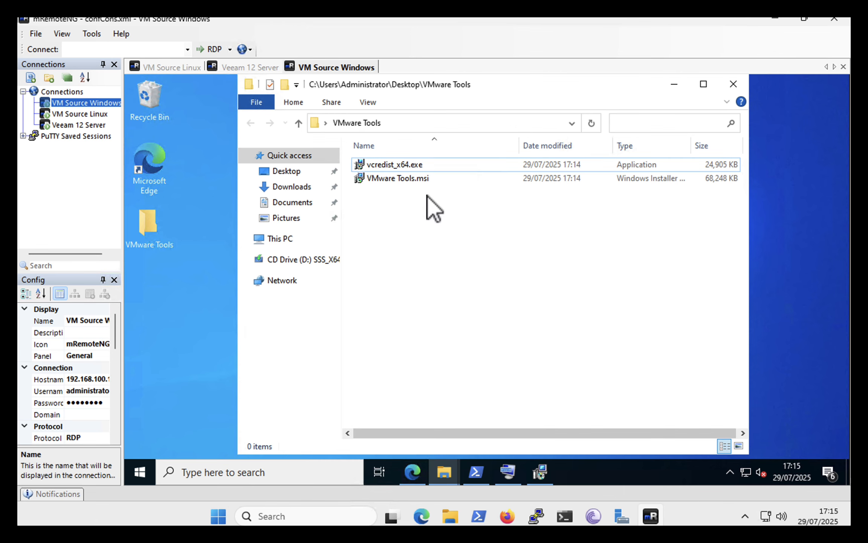
left_click(406, 183)
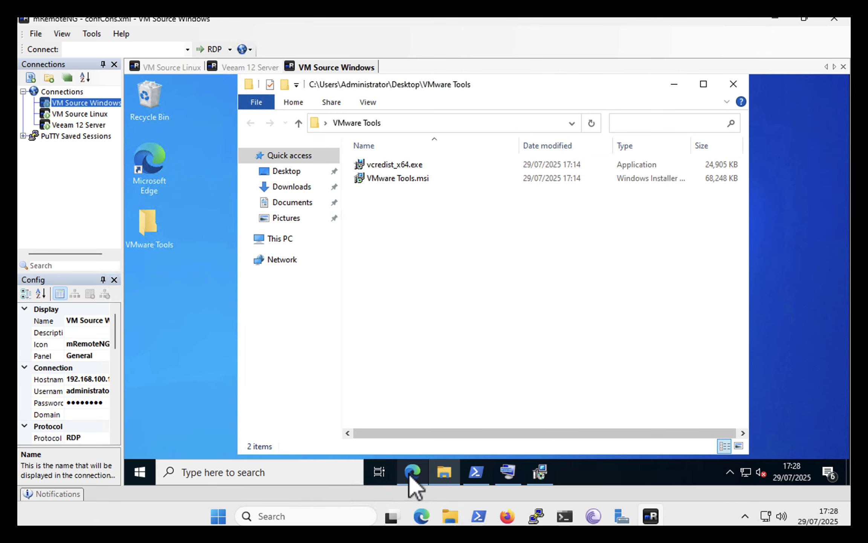
Switch to Microsoft Edge and review the installer download options on the Windows SDK page
left_click(411, 473)
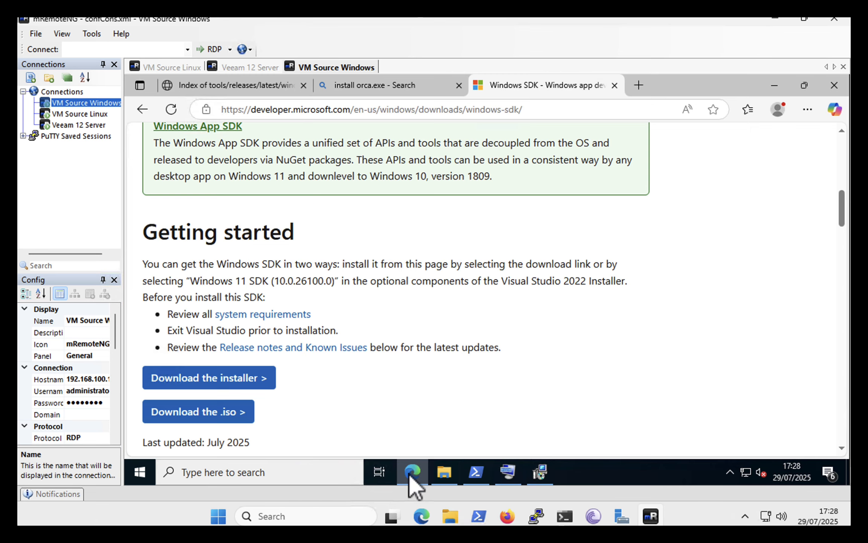
scroll(289, 194, "up", 10)
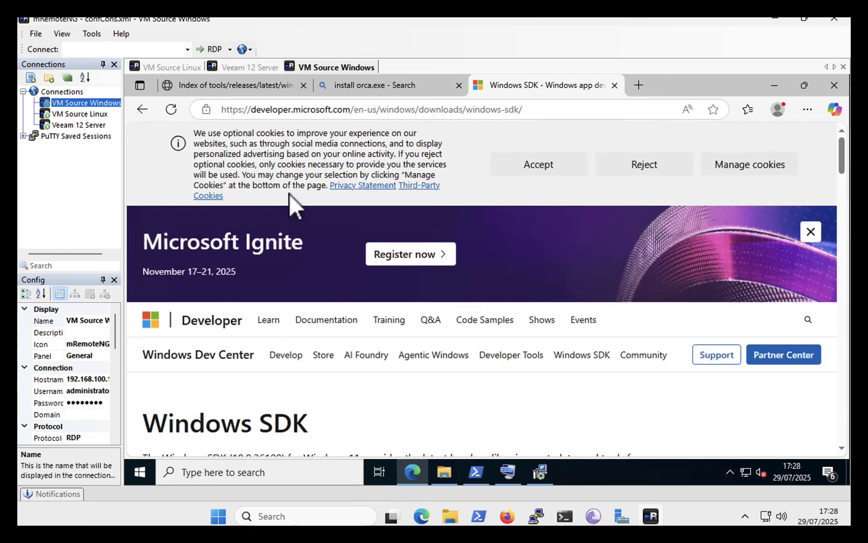
scroll(368, 410, "down", 8)
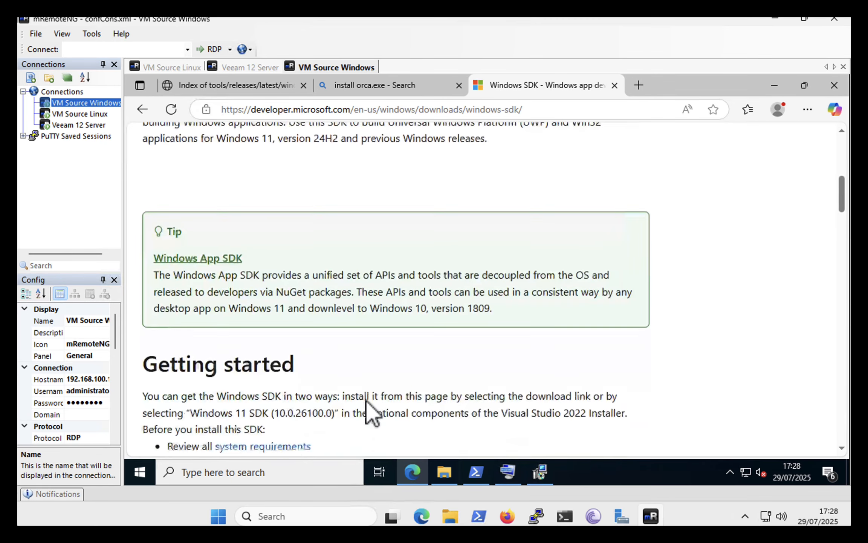
scroll(368, 410, "down", 5)
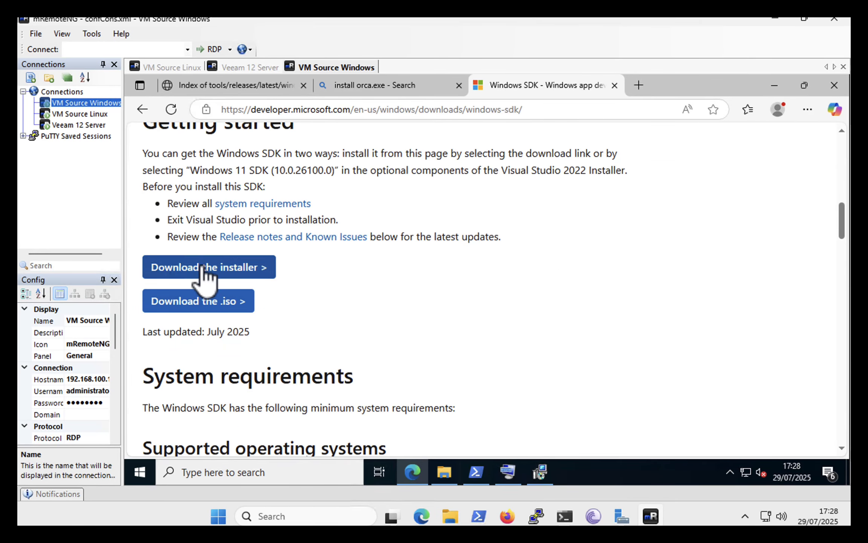
Run winsdksetup.exe from the Downloads folder and proceed with the default install path through the privacy and license pages to feature selection
left_click(439, 474)
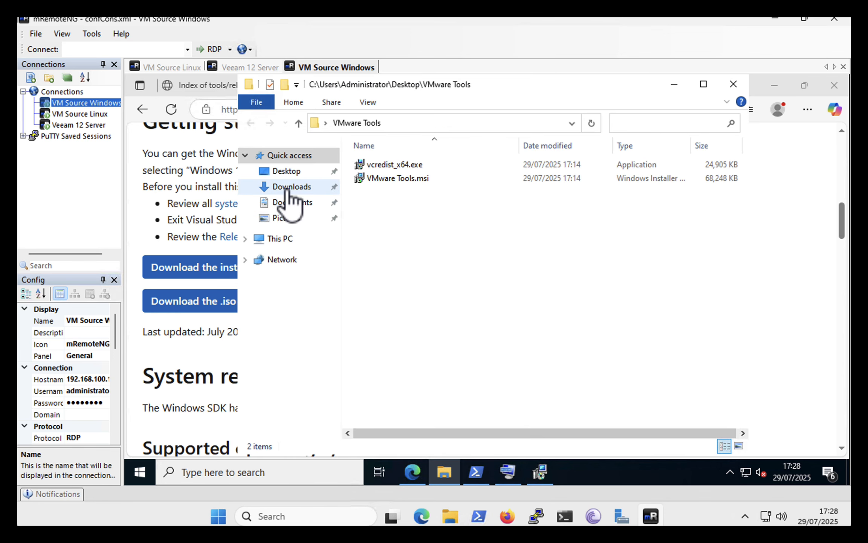
left_click(289, 190)
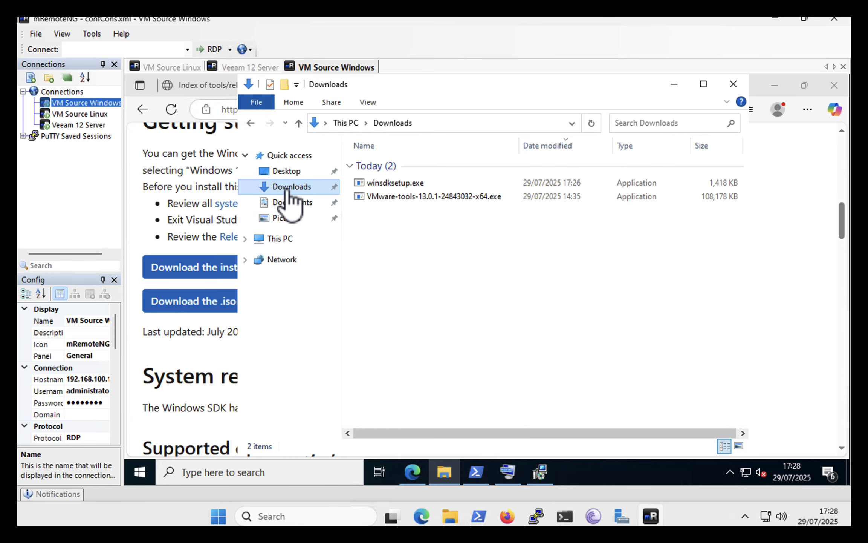
double_click(388, 183)
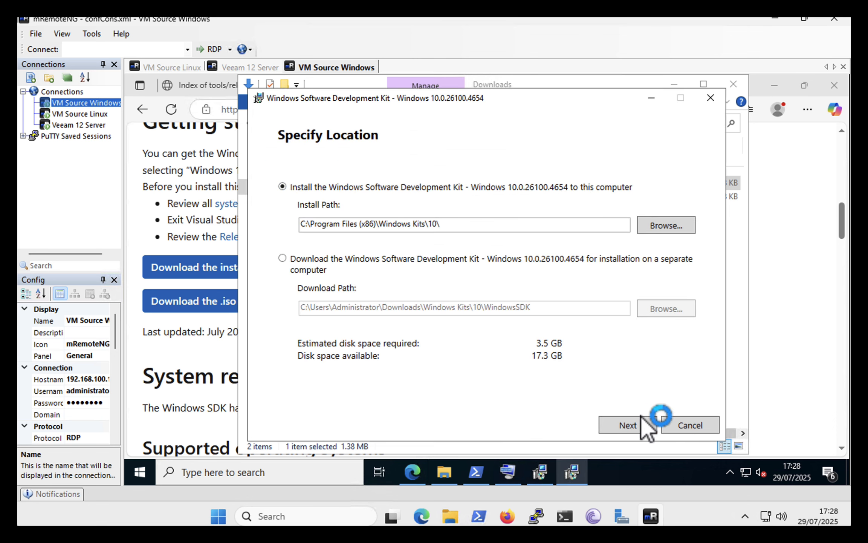
left_click(621, 429)
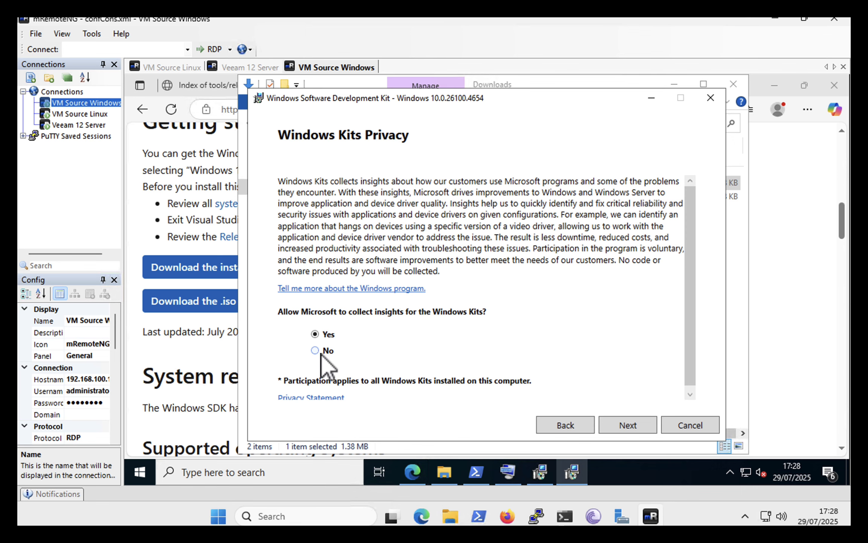
left_click(631, 425)
left_click(631, 425)
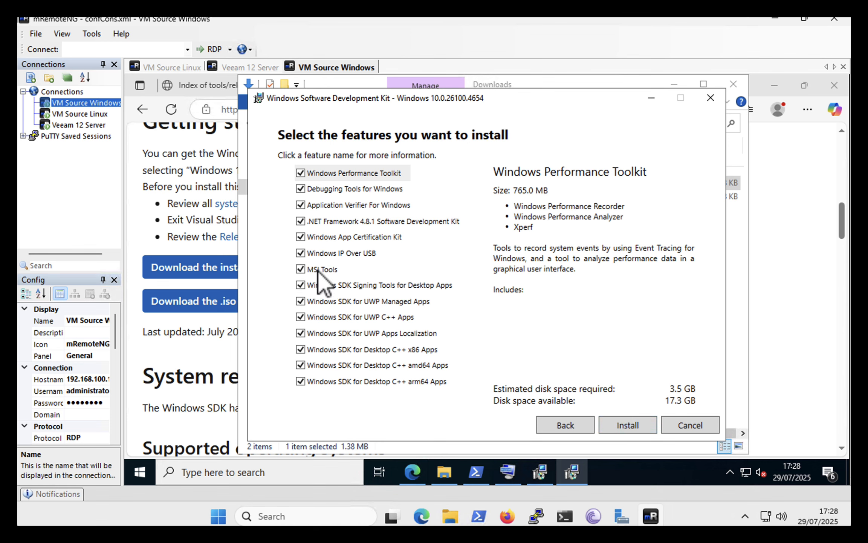
Deselect every Windows SDK feature except MSI Tools, install it, and close the setup wizard
left_click(301, 173)
left_click(300, 189)
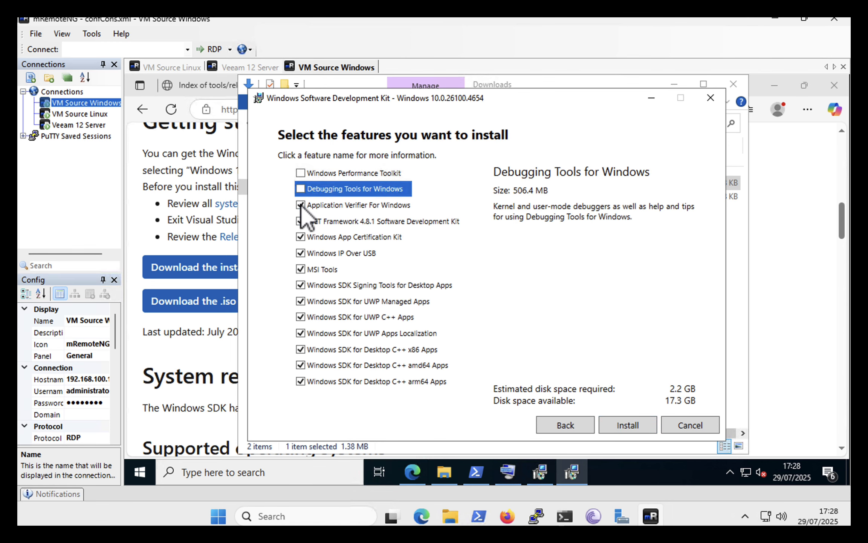
left_click(300, 205)
left_click(300, 221)
left_click(302, 253)
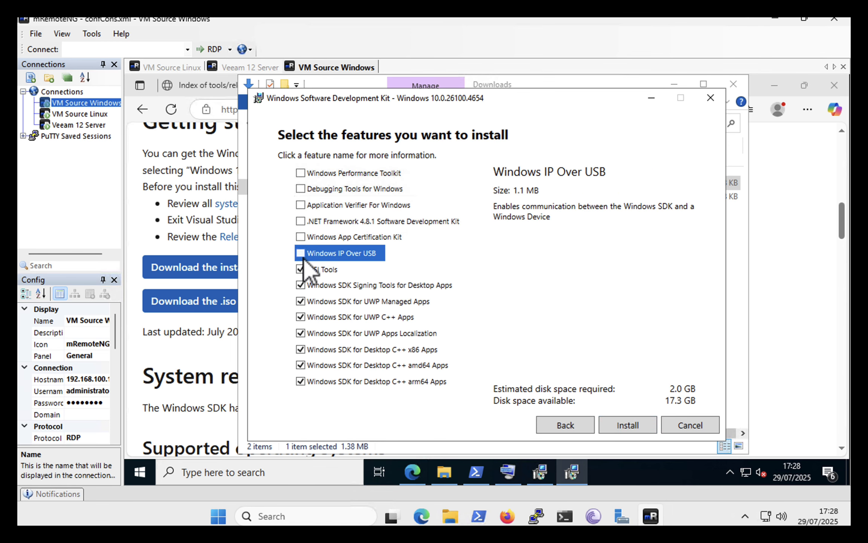
left_click(301, 285)
left_click(301, 301)
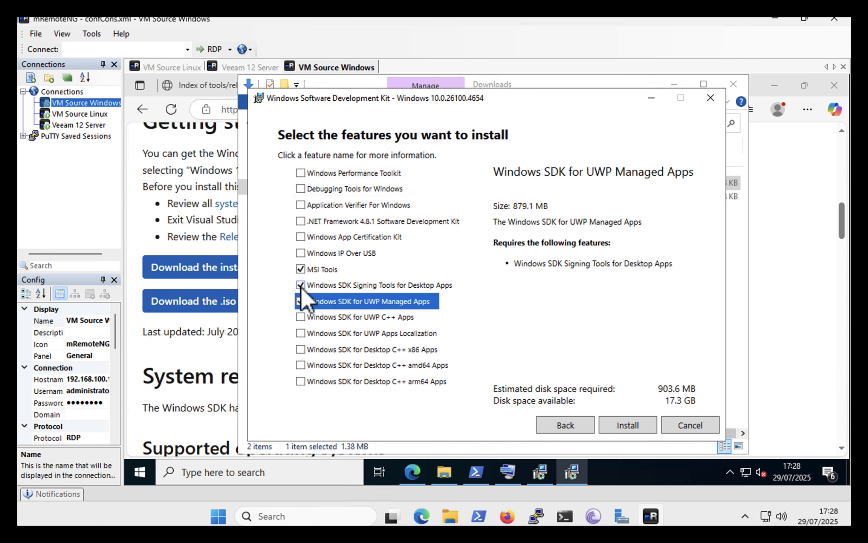
left_click(300, 285)
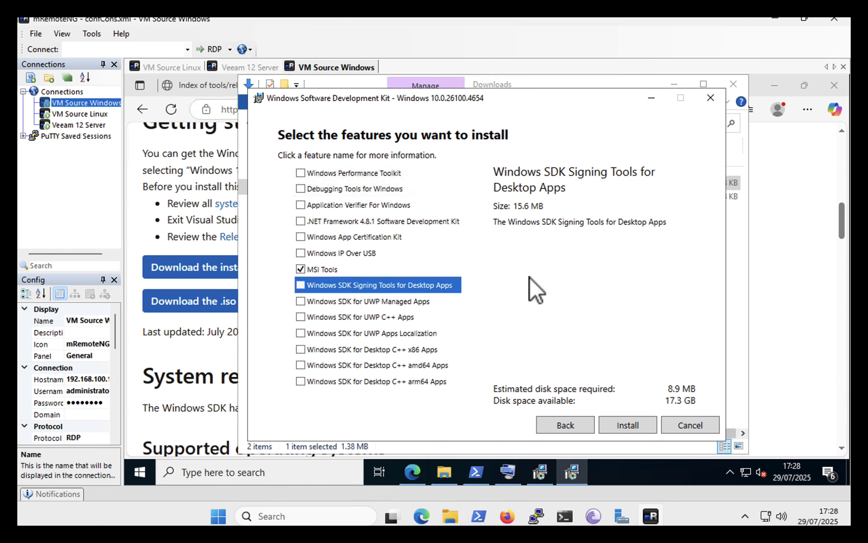
left_click(620, 426)
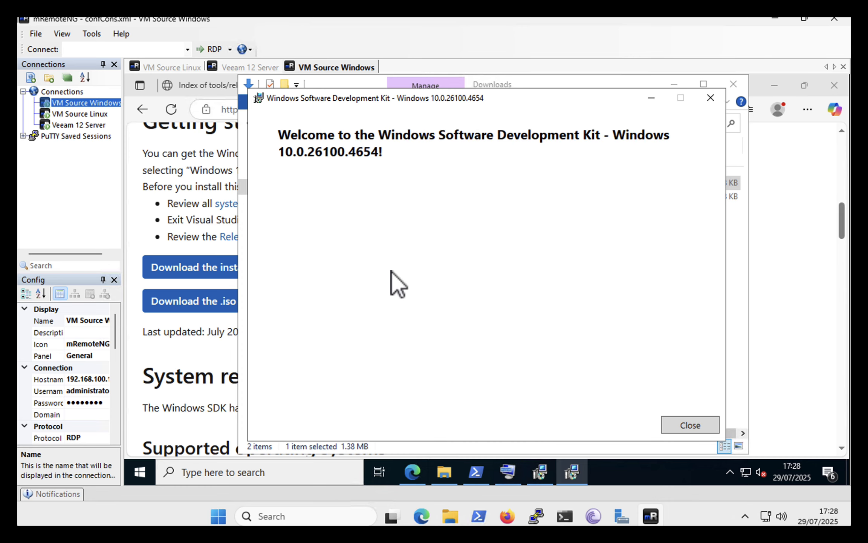
left_click(683, 424)
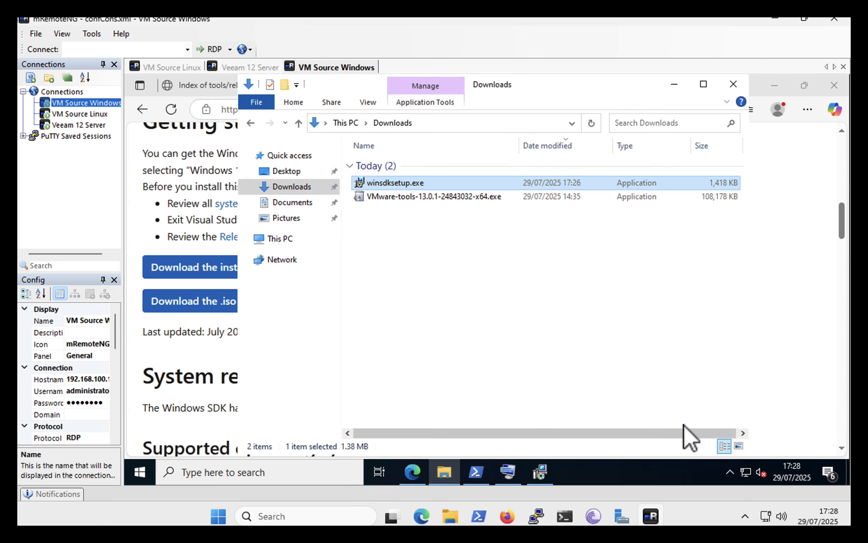
Open C:\Program Files (x86)\Windows Kits\10\bin\10.0.26100.0\x86 and run Orca-x86_en-us.msi
left_click(275, 241)
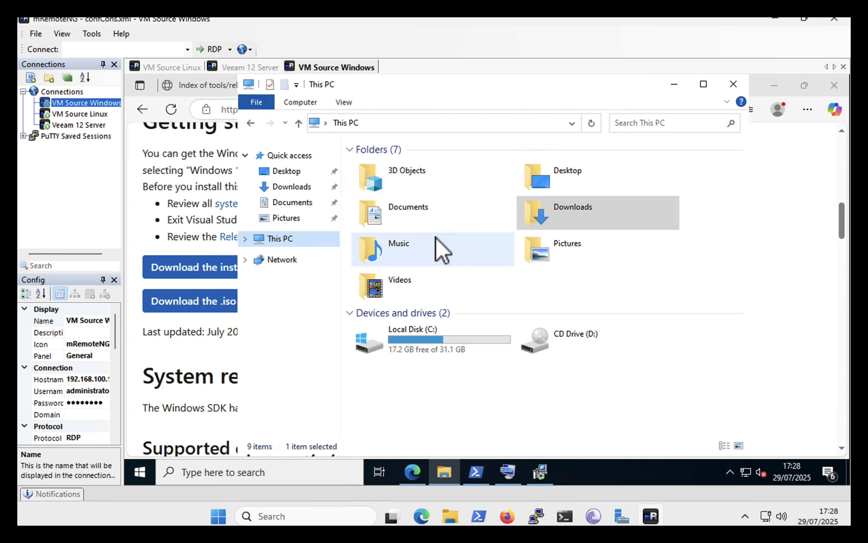
double_click(433, 340)
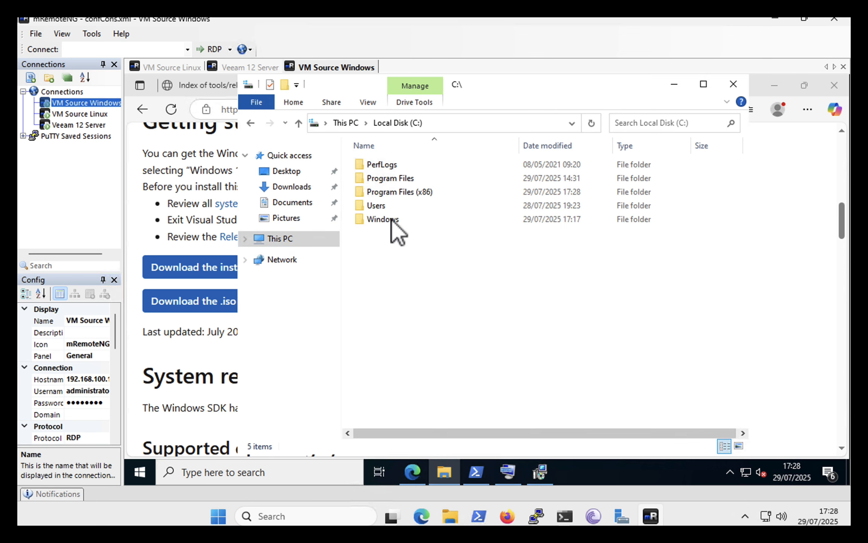
double_click(377, 192)
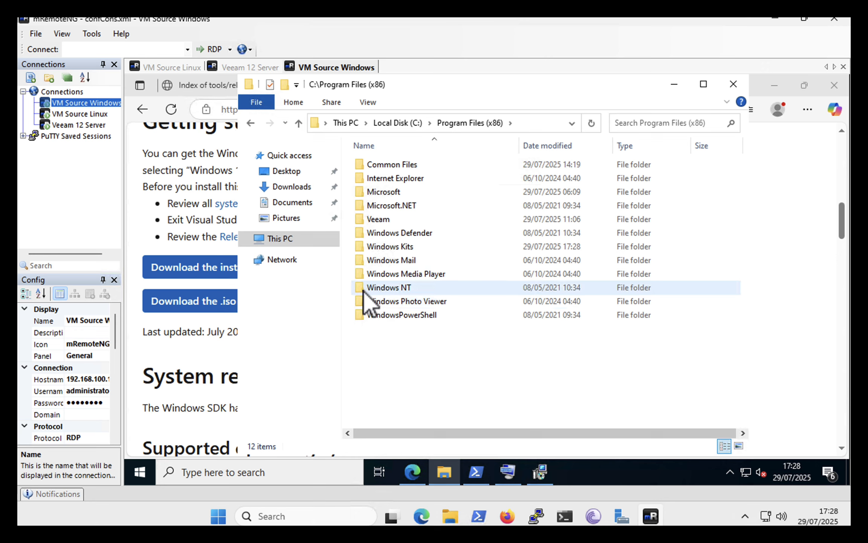
double_click(367, 245)
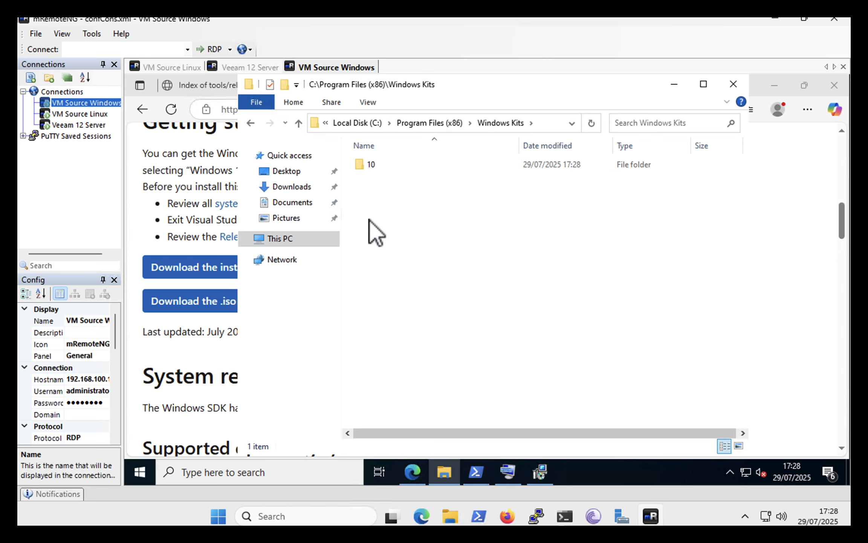
double_click(361, 165)
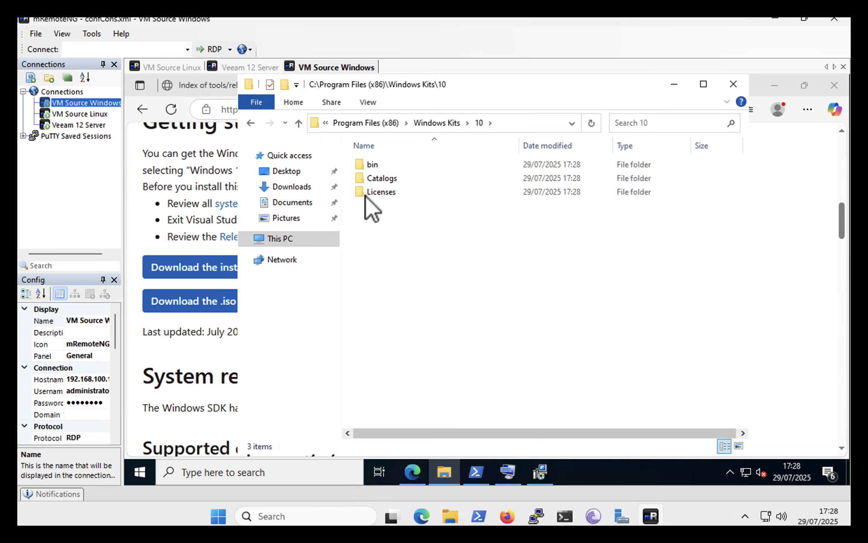
double_click(361, 164)
double_click(361, 164)
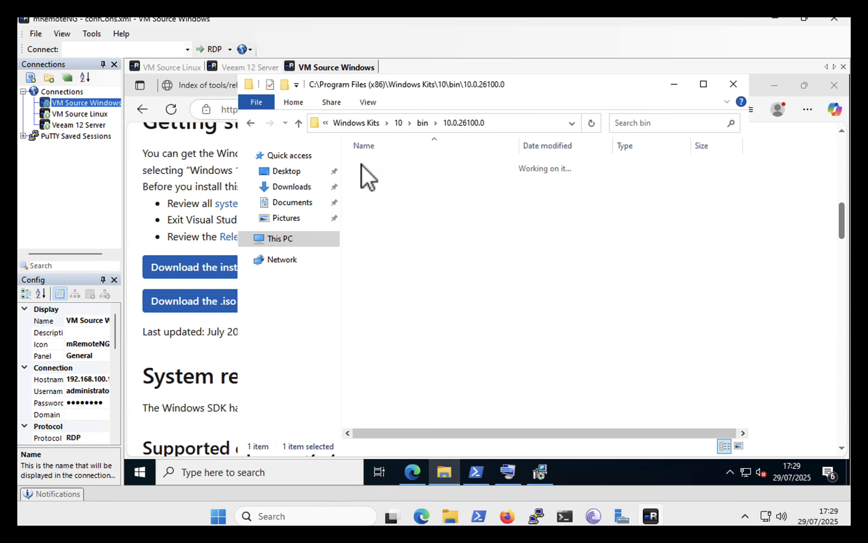
double_click(362, 165)
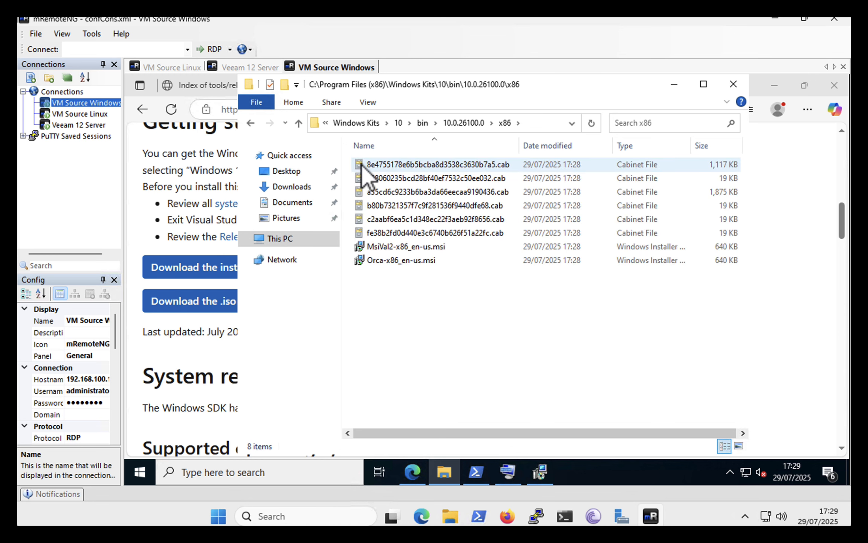
left_click(392, 260)
double_click(392, 260)
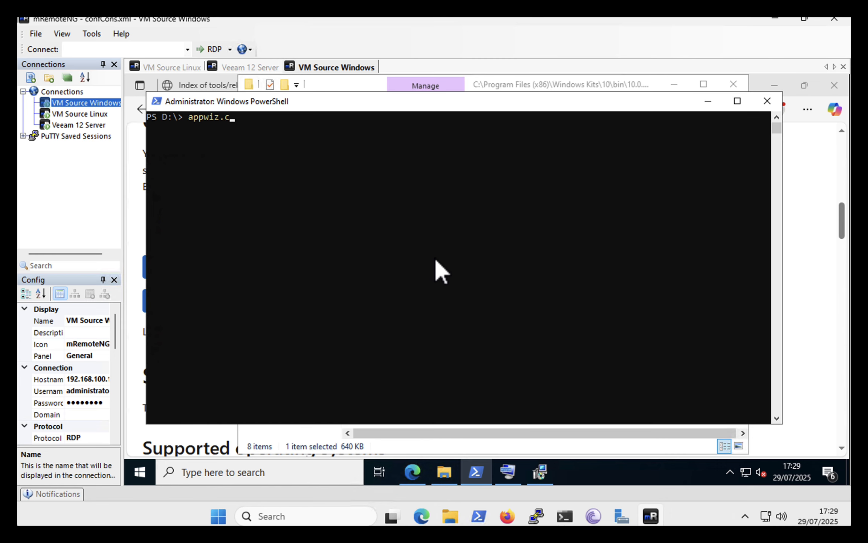
Run appwiz.cpl from PowerShell to check the installed programs for Orca, and minimize the open windows
key("Return")
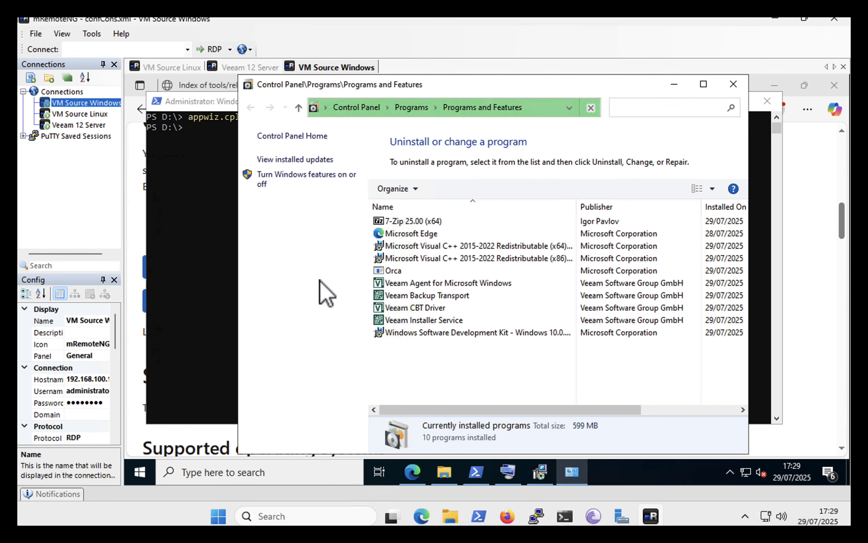
left_click(395, 270)
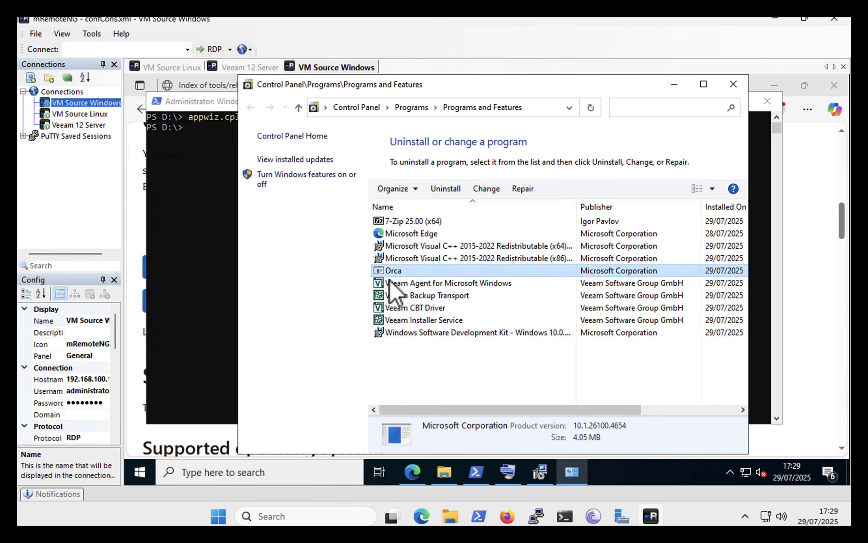
left_click_drag(439, 411, 356, 411)
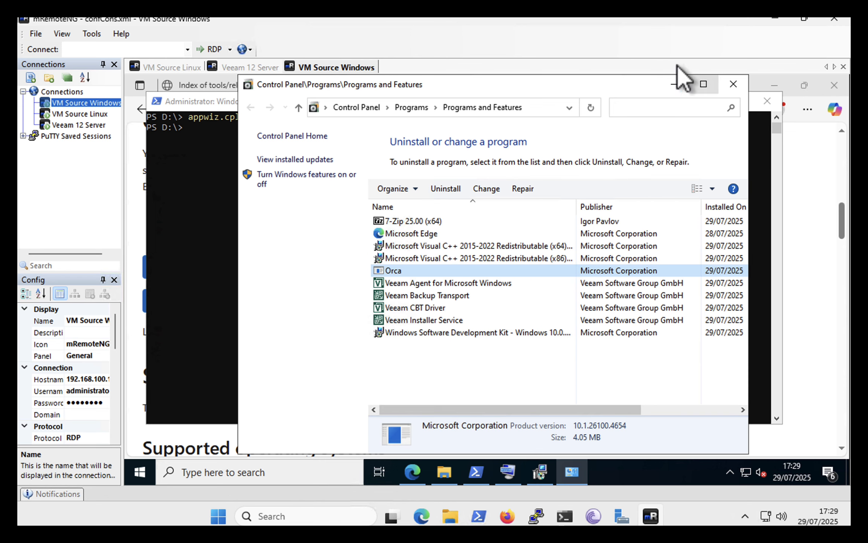
left_click(670, 84)
left_click(707, 103)
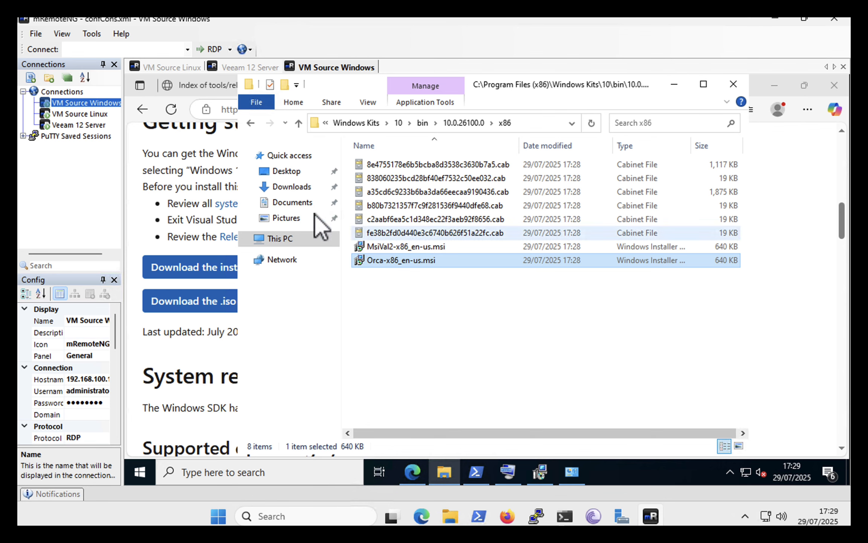
left_click(674, 83)
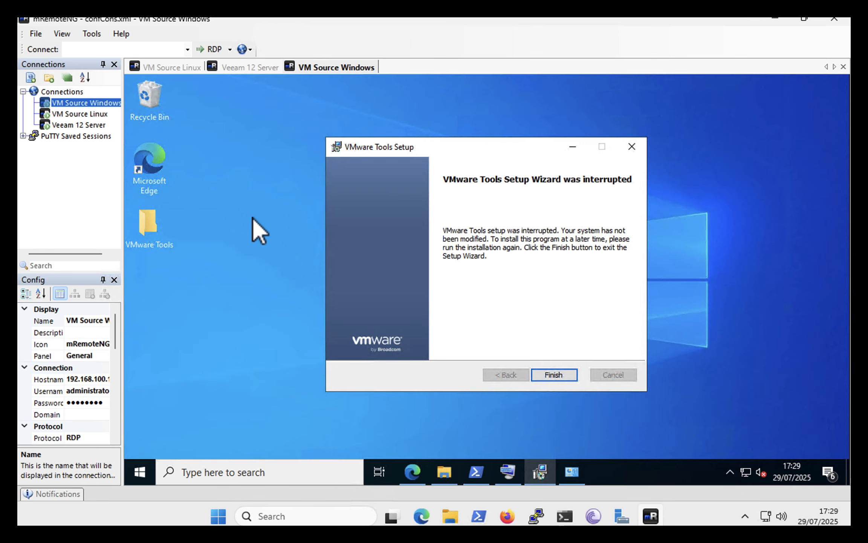
Open the VMware Tools folder on the remote desktop and open VMware Tools.msi for editing in Orca
left_click(157, 213)
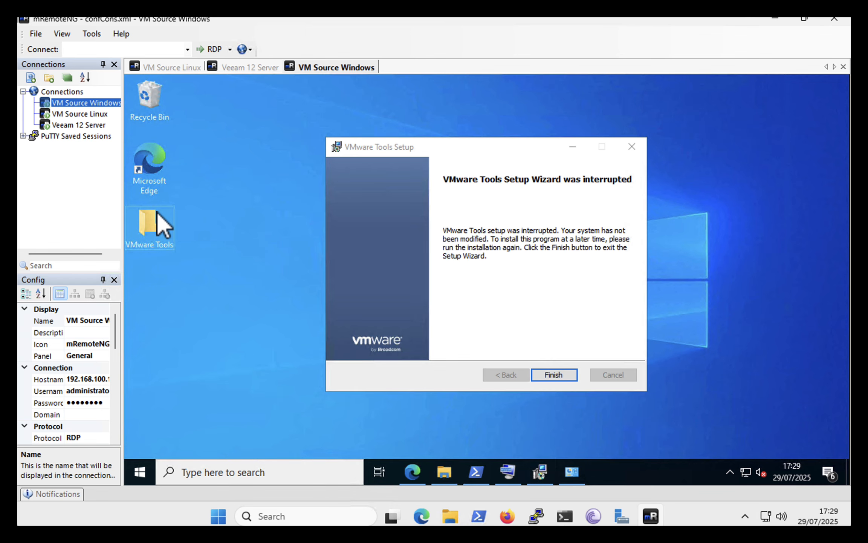
double_click(157, 213)
left_click(395, 178)
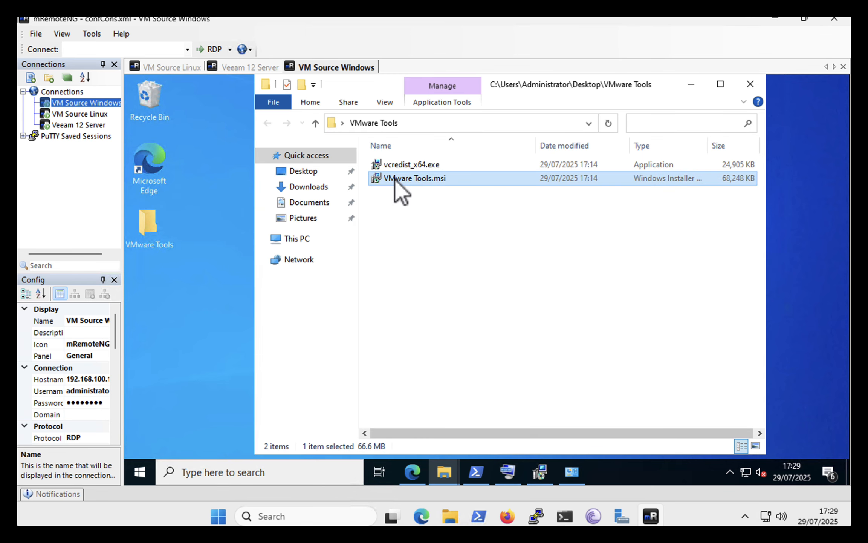
right_click(395, 178)
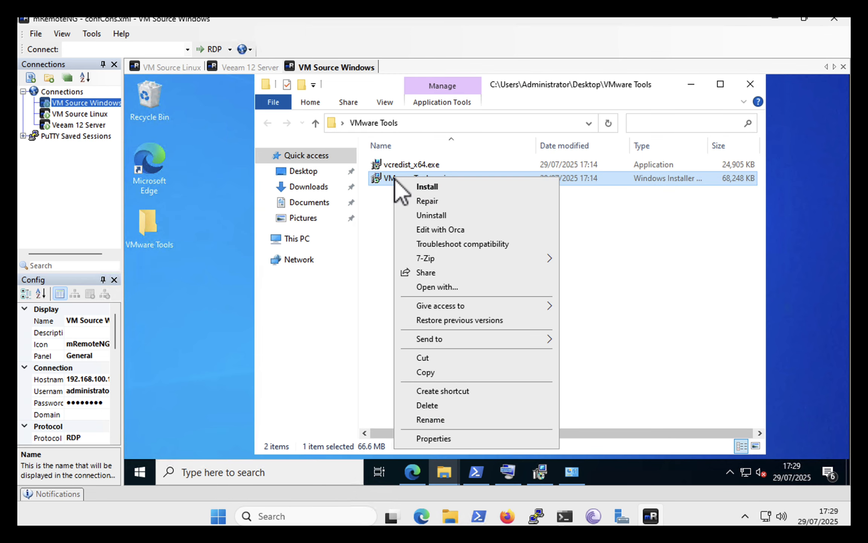
left_click(415, 229)
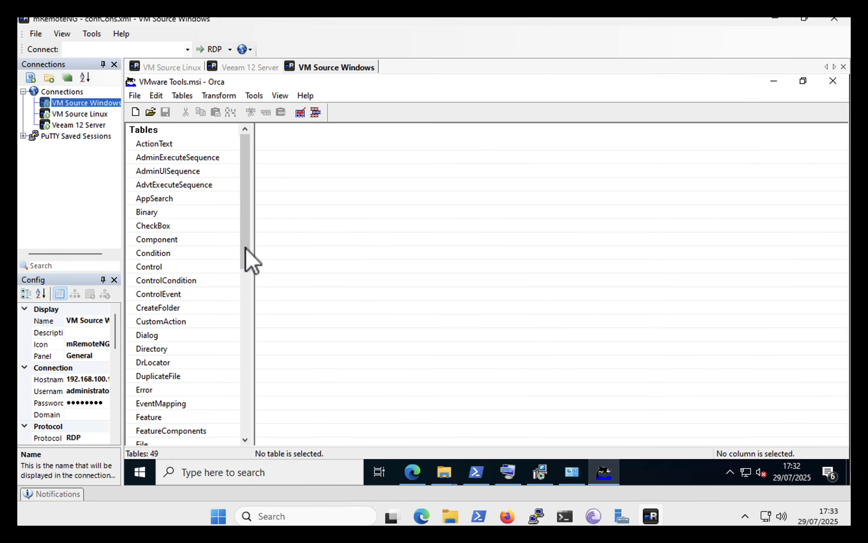
Drop the VM_CheckRequirements row from the InstallUISequence table, save the MSI, and close Orca
left_click_drag(248, 257, 246, 316)
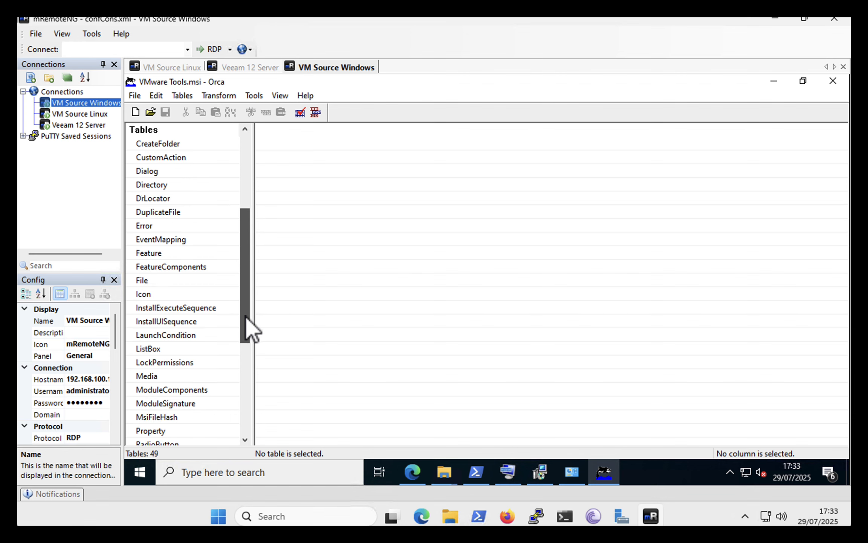
left_click(162, 321)
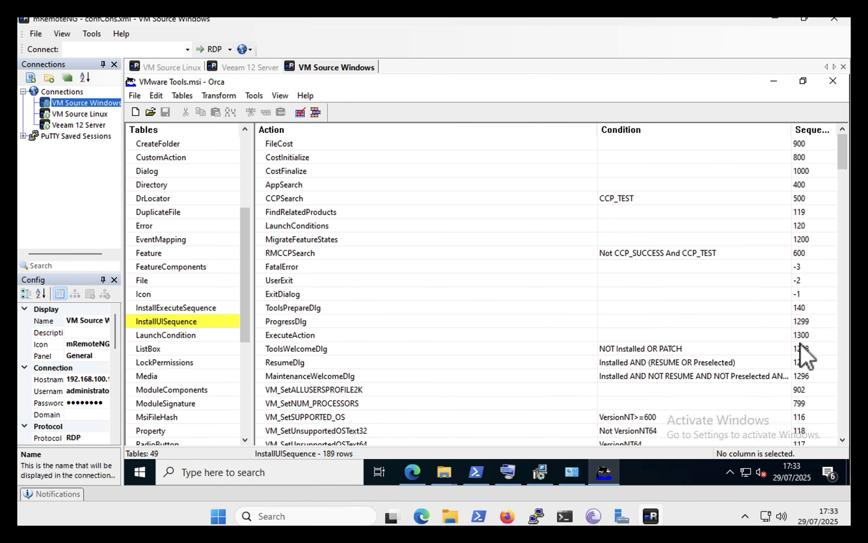
left_click_drag(844, 149, 844, 190)
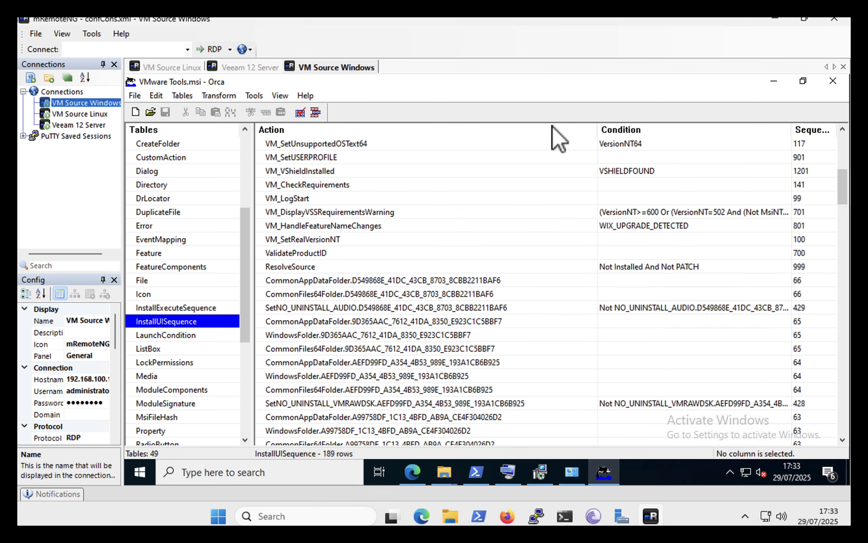
left_click(344, 184)
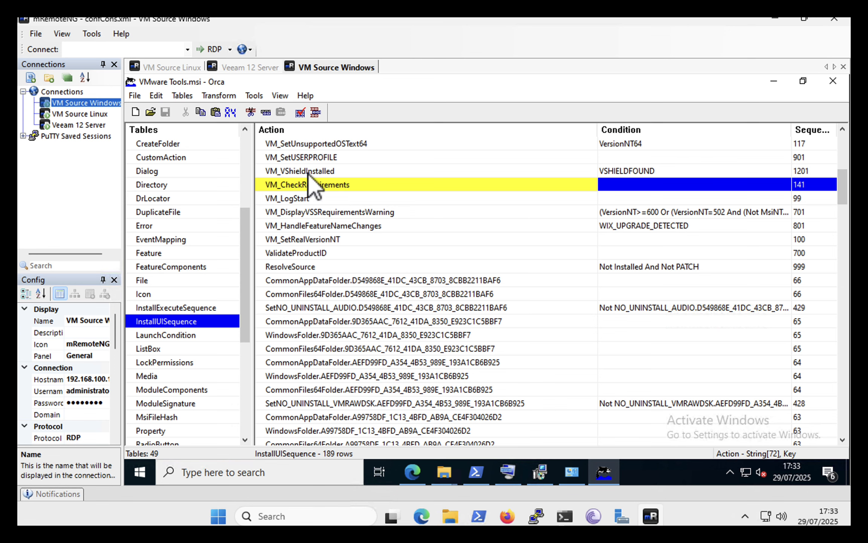
right_click(381, 184)
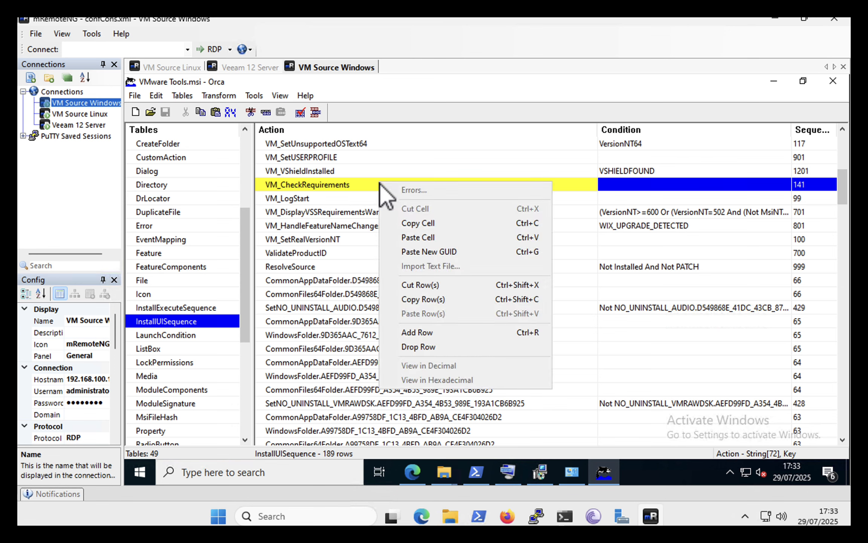
left_click(406, 348)
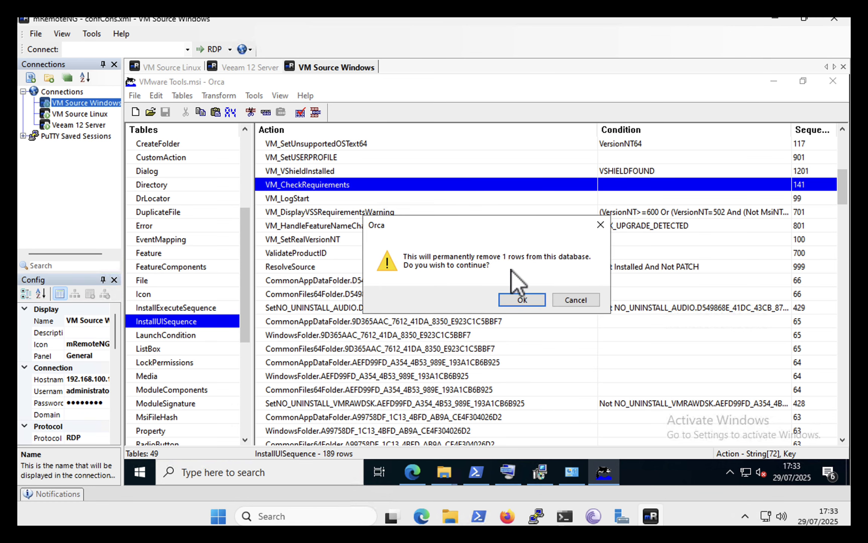
left_click(518, 300)
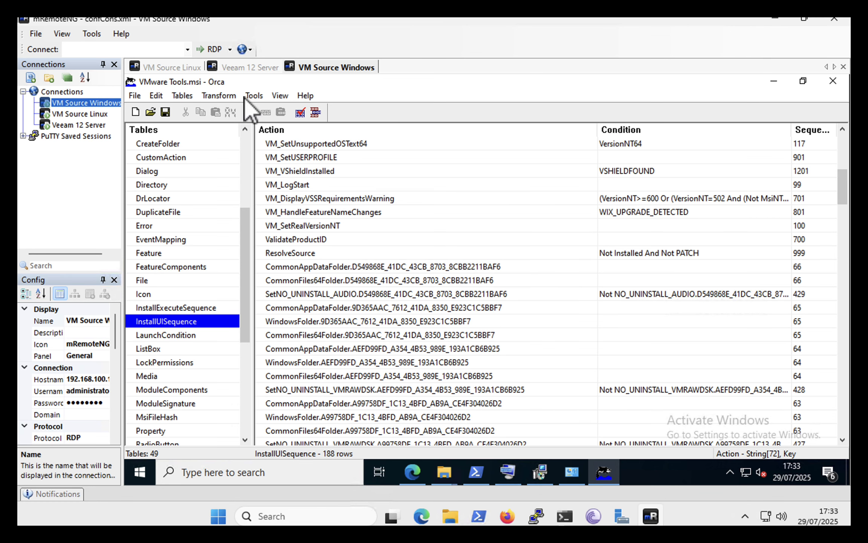
left_click(164, 113)
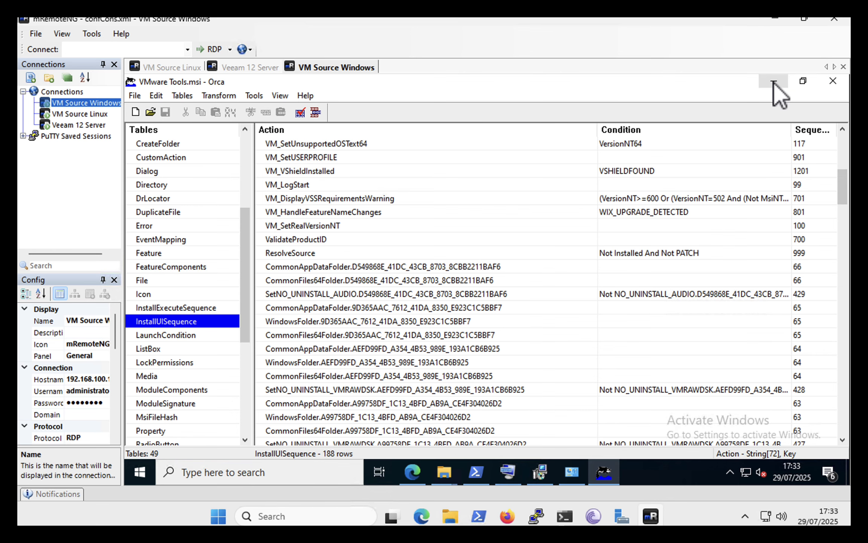
left_click(834, 82)
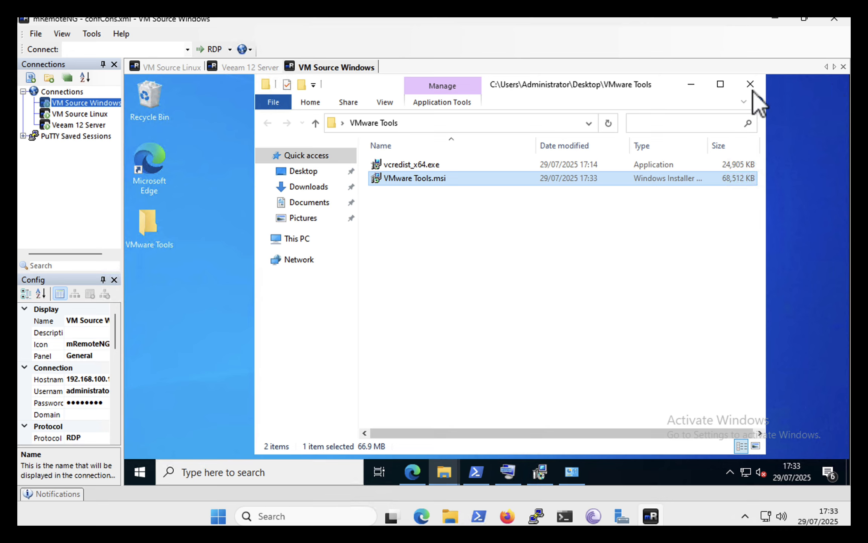
Install VMware Tools from the edited VMware Tools.msi with the default options and restart the system
right_click(409, 178)
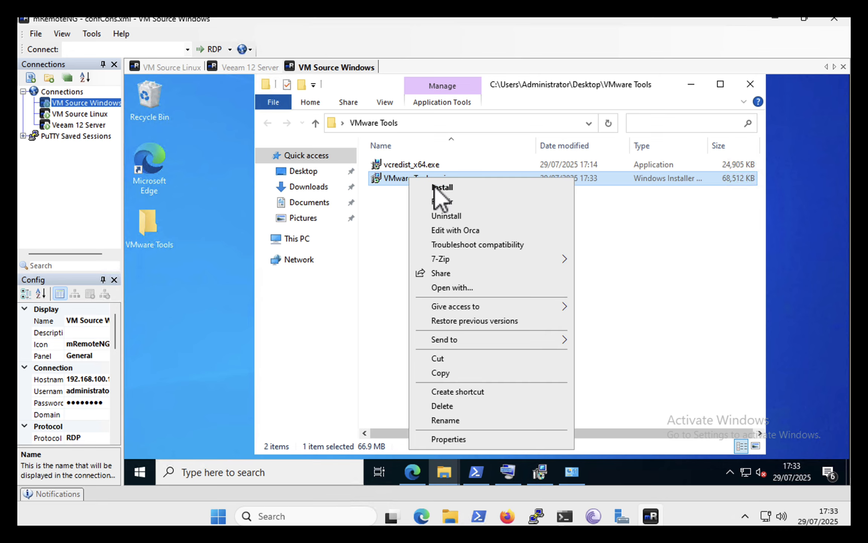
left_click(434, 186)
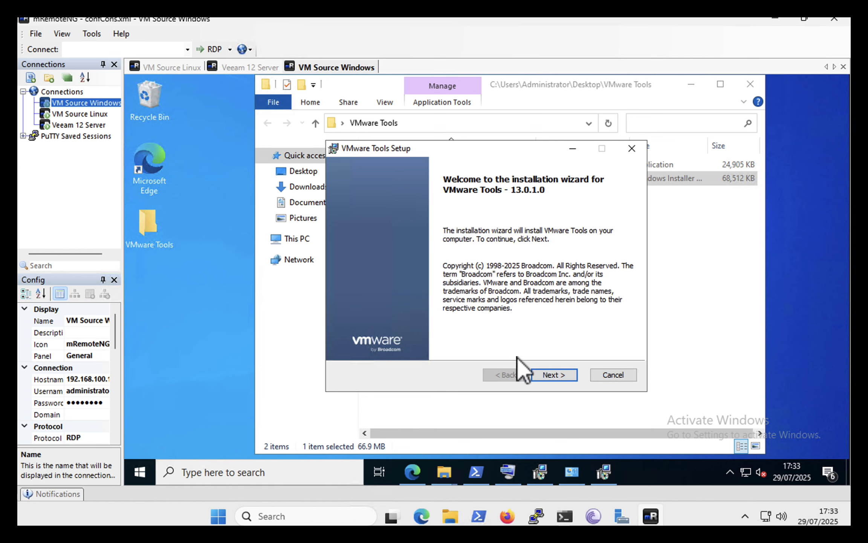
left_click(548, 375)
left_click(547, 375)
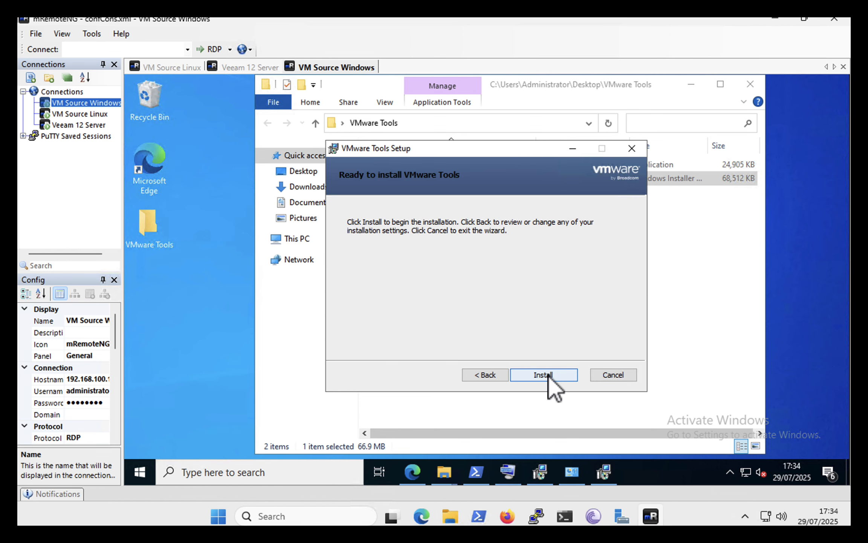
left_click(547, 375)
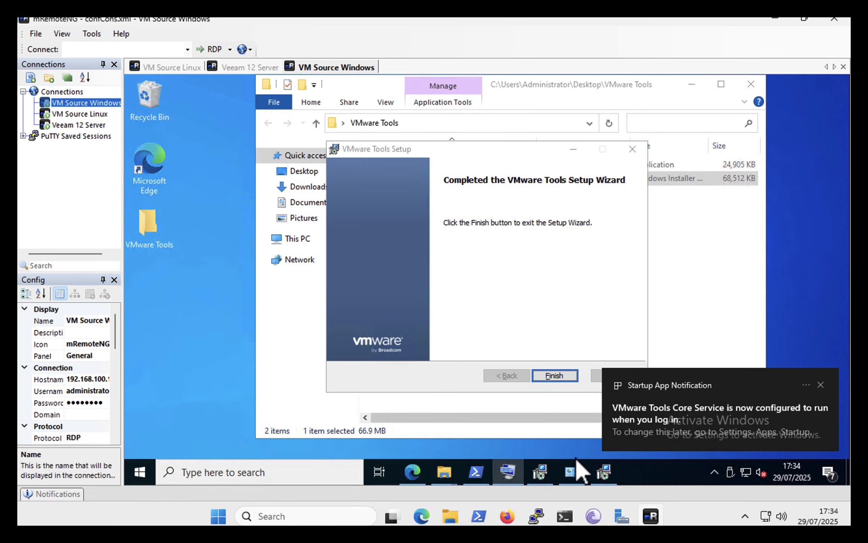
left_click(555, 376)
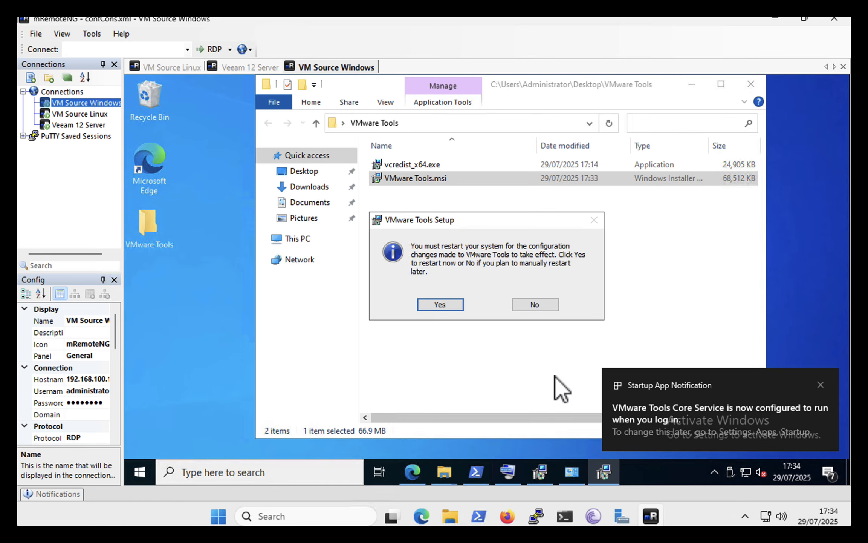
left_click(437, 304)
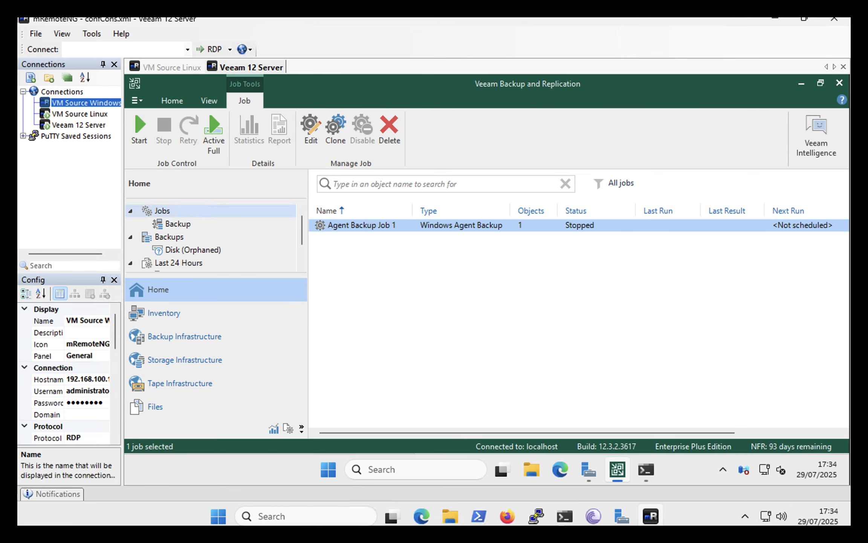
In Veeam Backup and Replication, start Agent Backup Job 1, check its progress details until it finishes, and close them
right_click(435, 226)
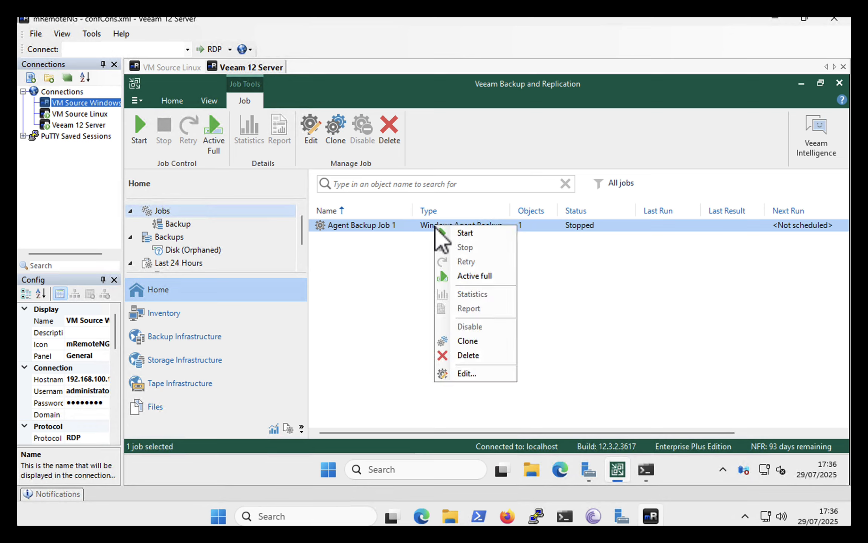
left_click(470, 236)
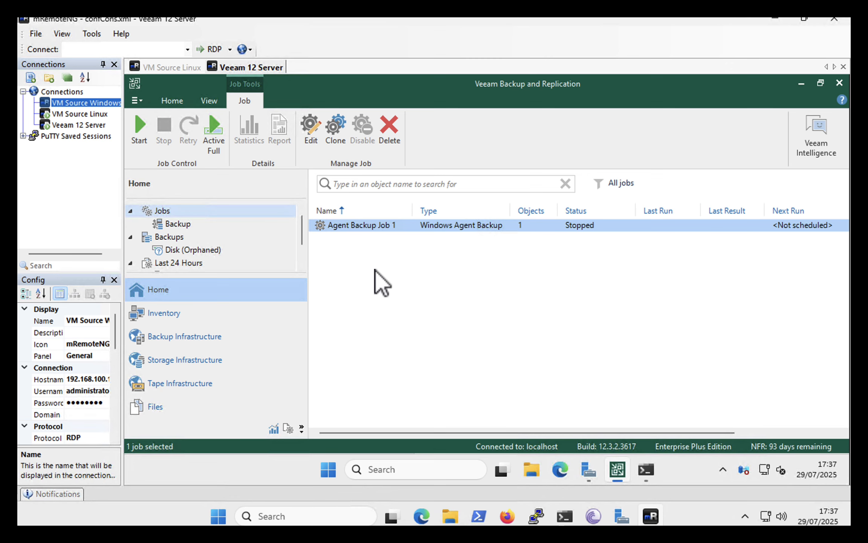
double_click(386, 226)
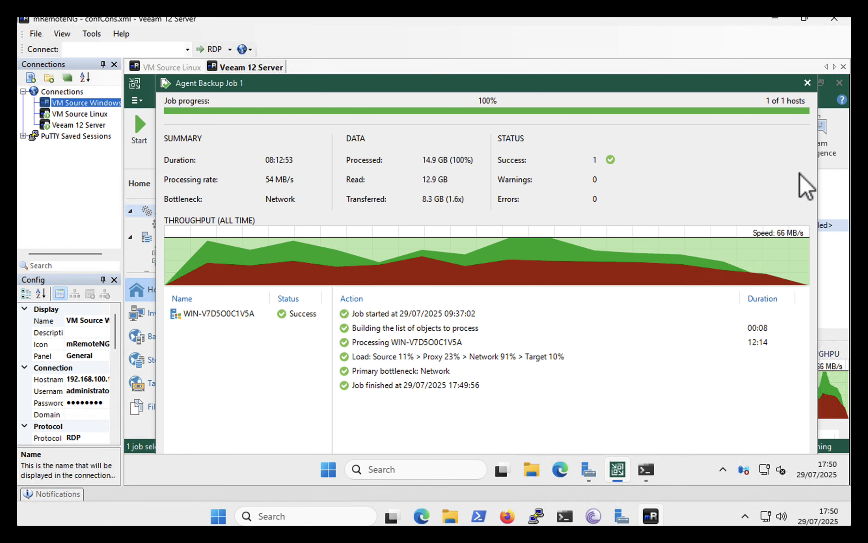
left_click(807, 83)
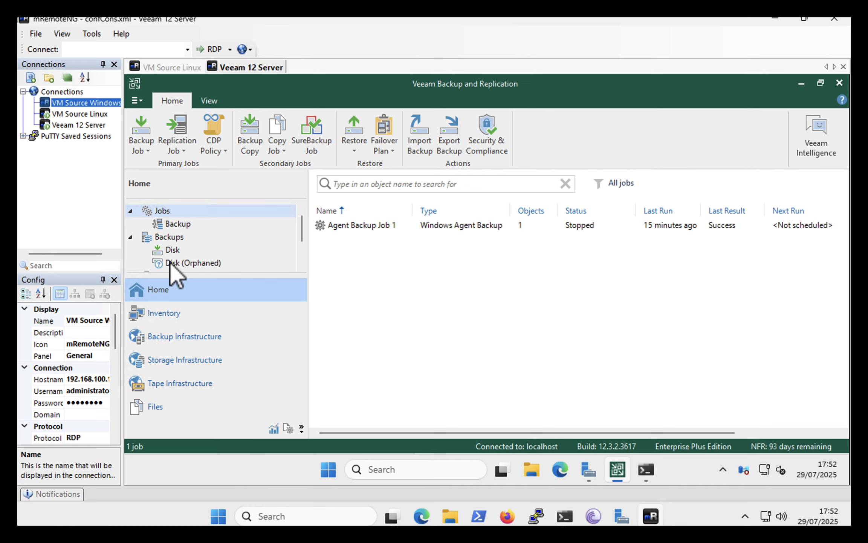
Launch Instant Recovery for WIN-V7D5O0C1V5A from Agent Backup Job 1's disk backup and proceed to the destination settings
left_click(171, 250)
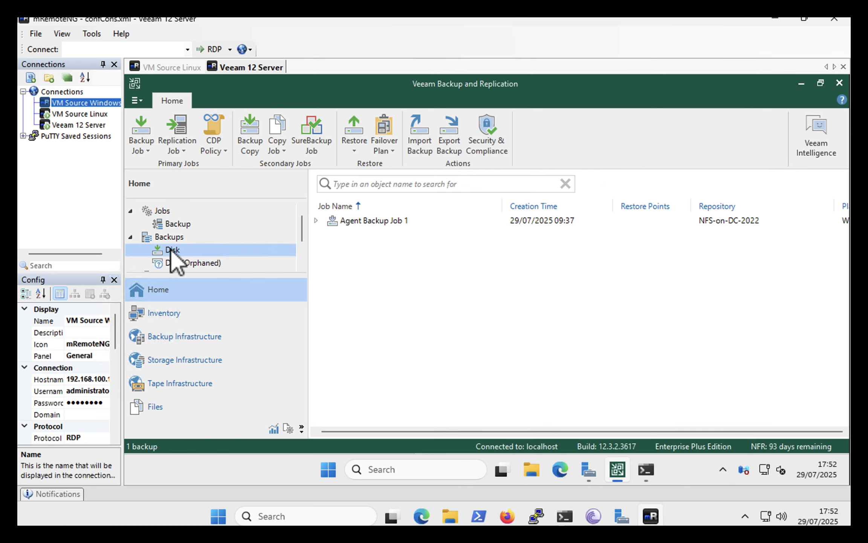
left_click(316, 220)
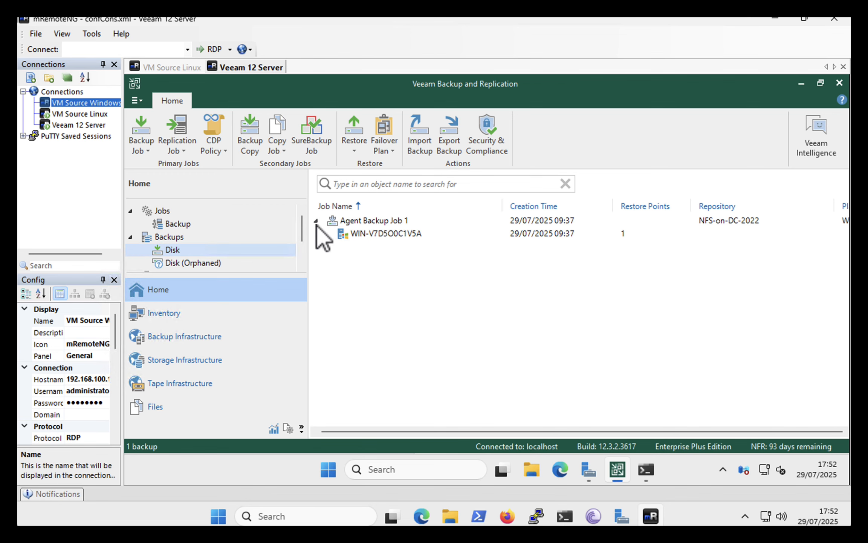
left_click(368, 234)
right_click(368, 233)
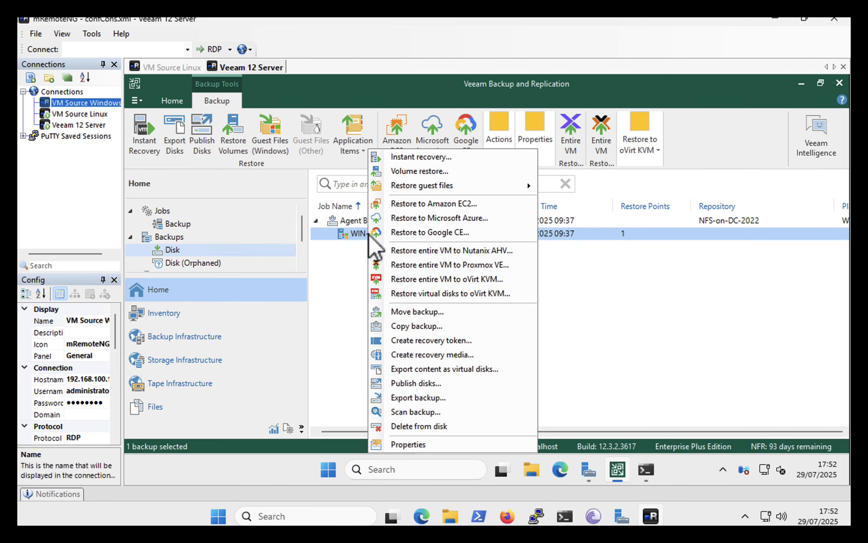
left_click(419, 157)
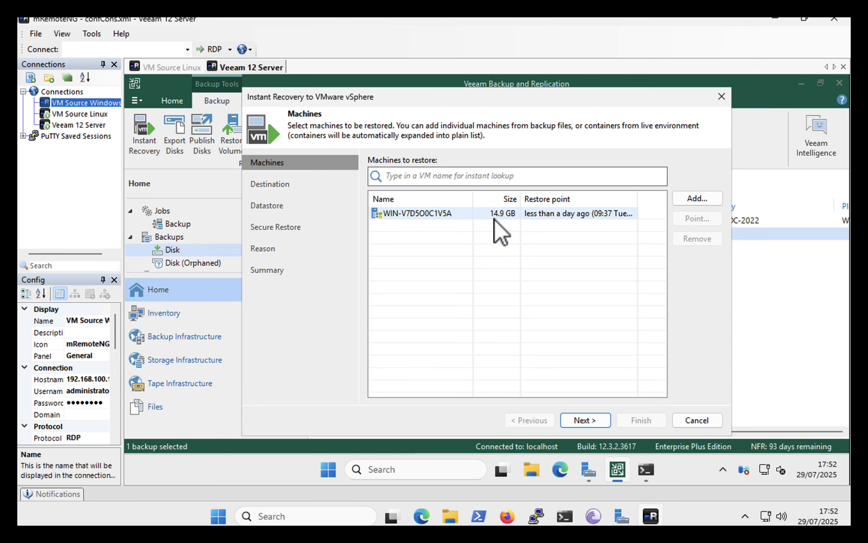
left_click(574, 422)
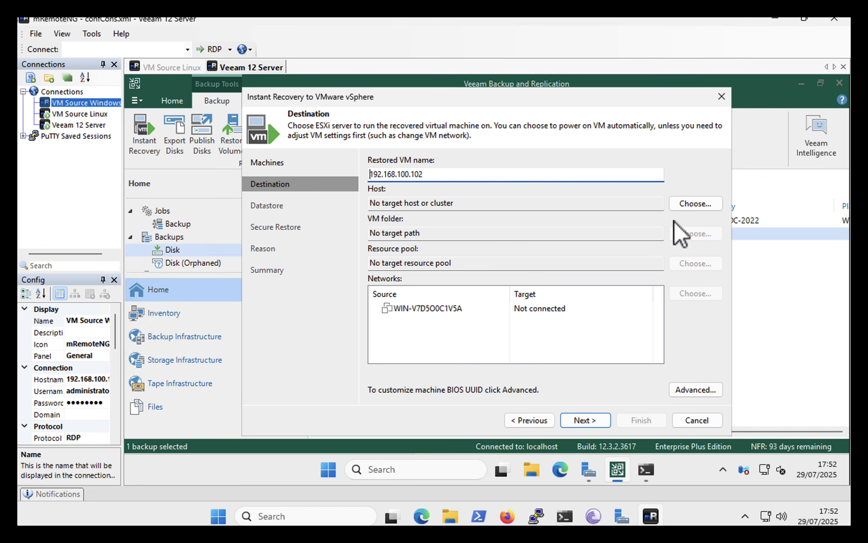
Set the recovery host to esx-02.pnl.com in the PNL-CLSTR cluster of PNL-DC on vc-80.pnl.com
left_click(682, 206)
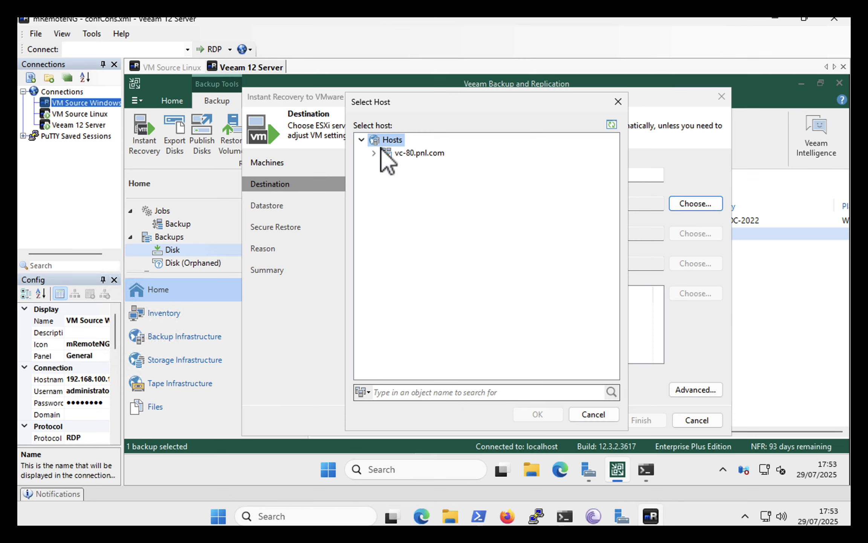
left_click(374, 153)
left_click(385, 168)
left_click(398, 180)
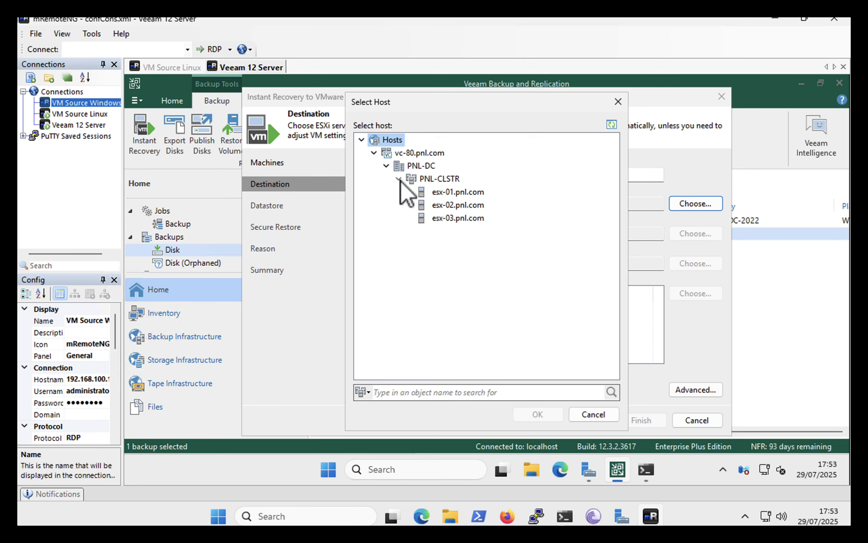
left_click(443, 206)
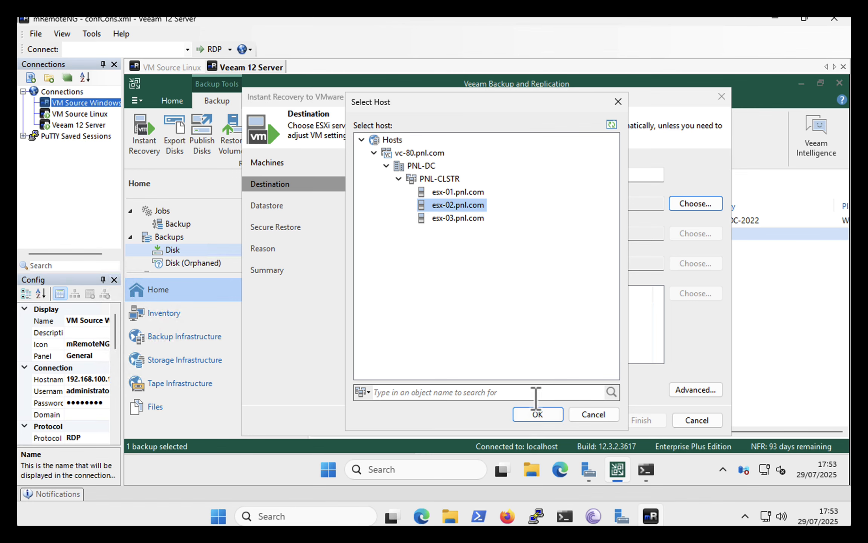
left_click(538, 414)
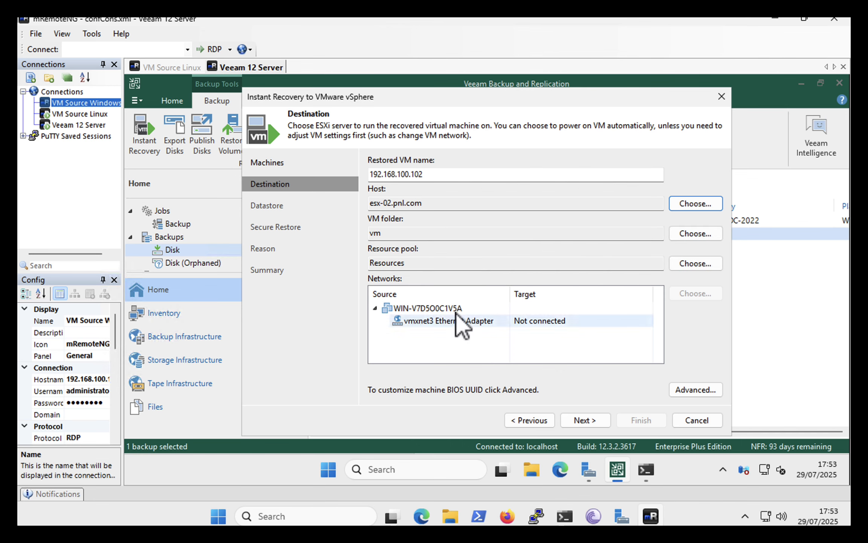
Set the VM folder to Discovered virtual machine under PNL-DC and choose esx-02.pnl.com for the resource pool
left_click(693, 234)
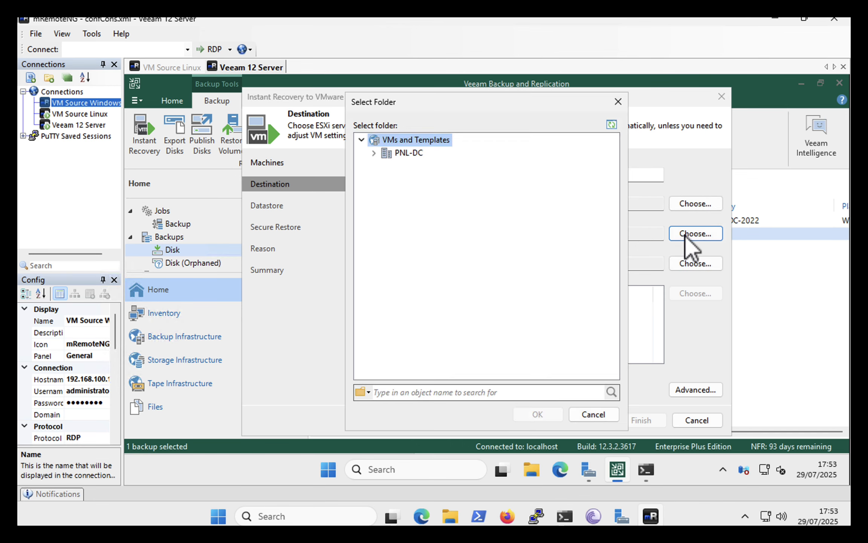
left_click(374, 153)
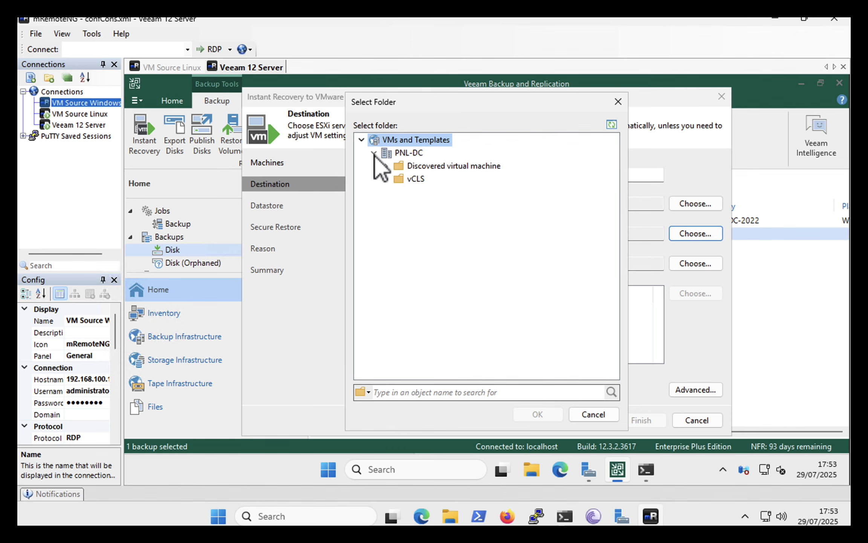
left_click(415, 170)
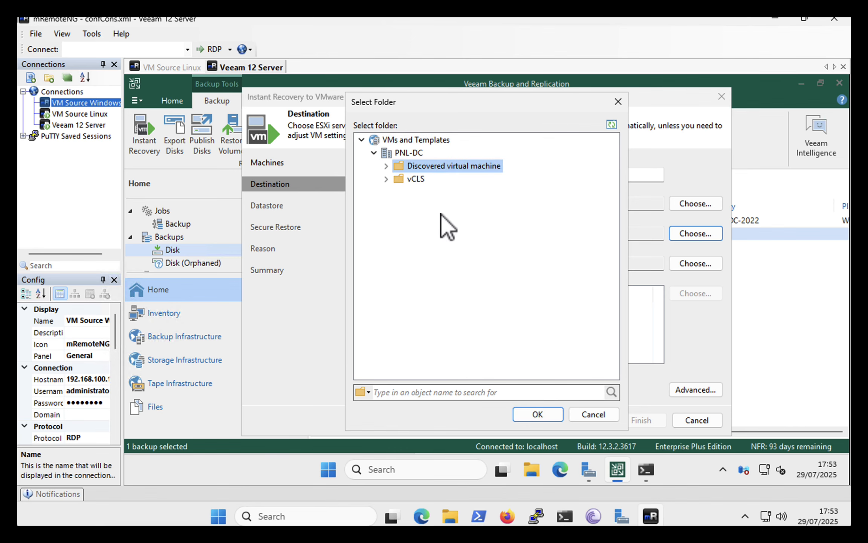
left_click(534, 413)
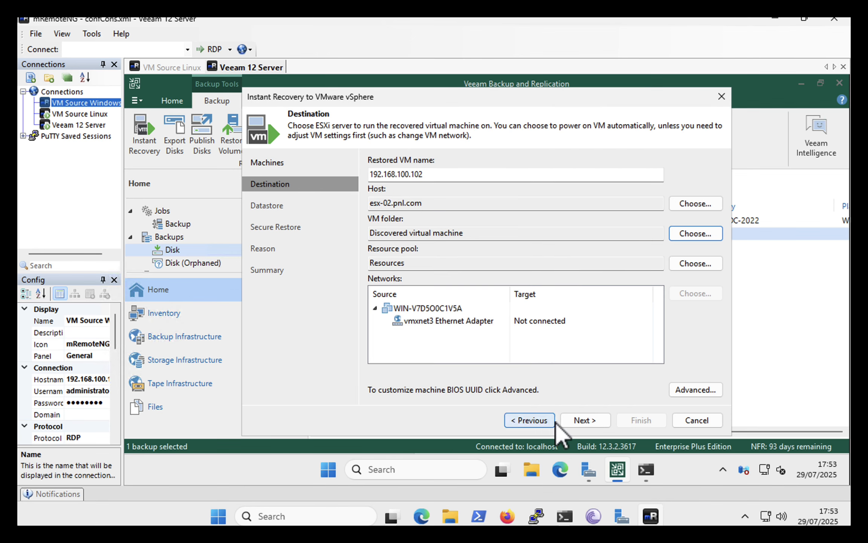
left_click(691, 263)
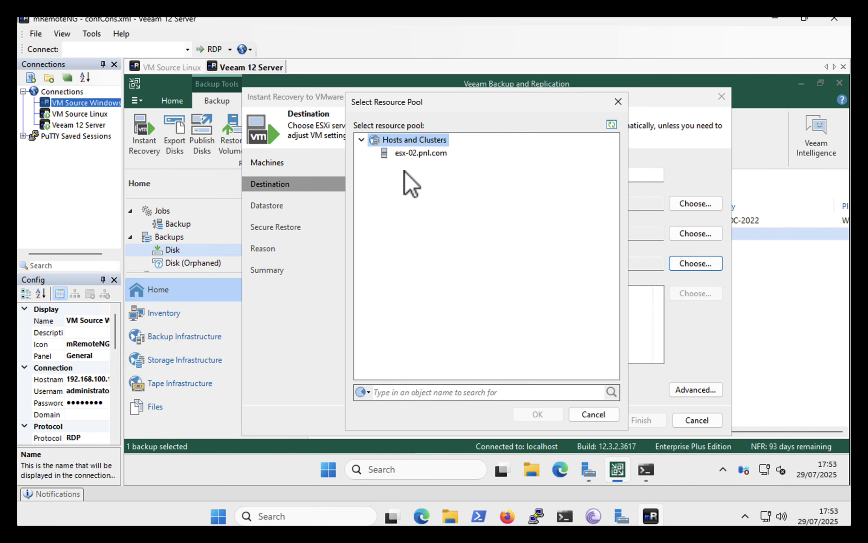
left_click(405, 155)
left_click(534, 414)
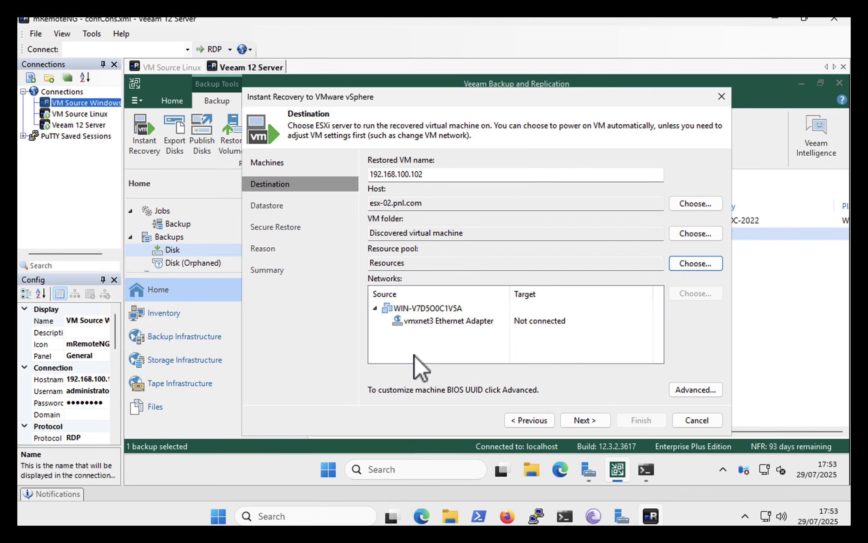
Proceed to the datastore settings, redirect the write cache to the ISCSI-VOL-2 datastore, and continue
left_click(578, 420)
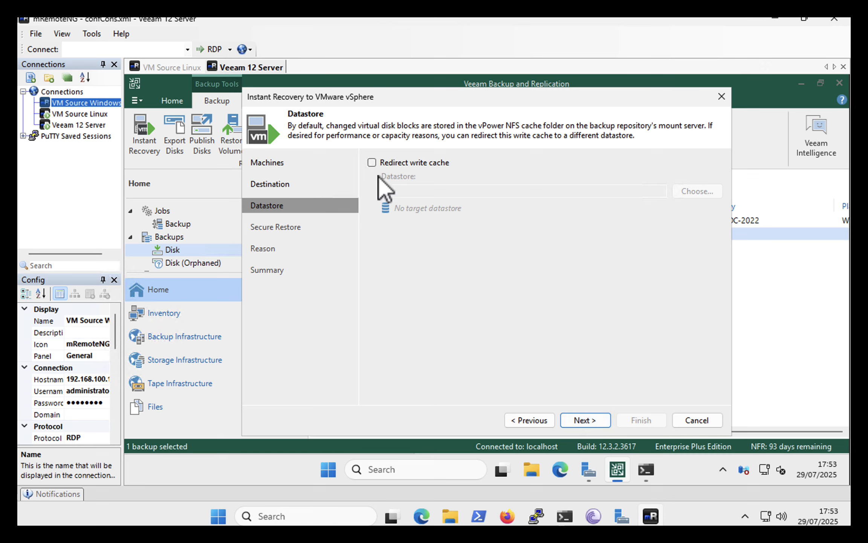
left_click(372, 163)
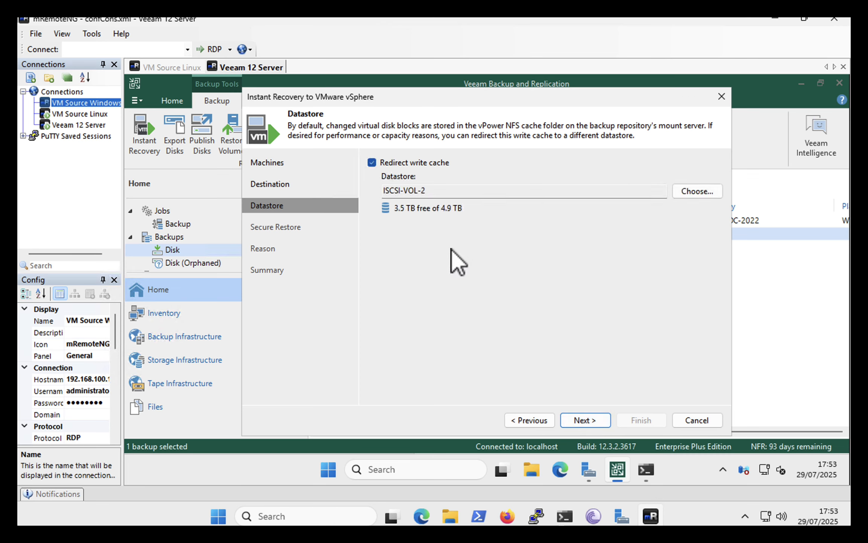
left_click(575, 420)
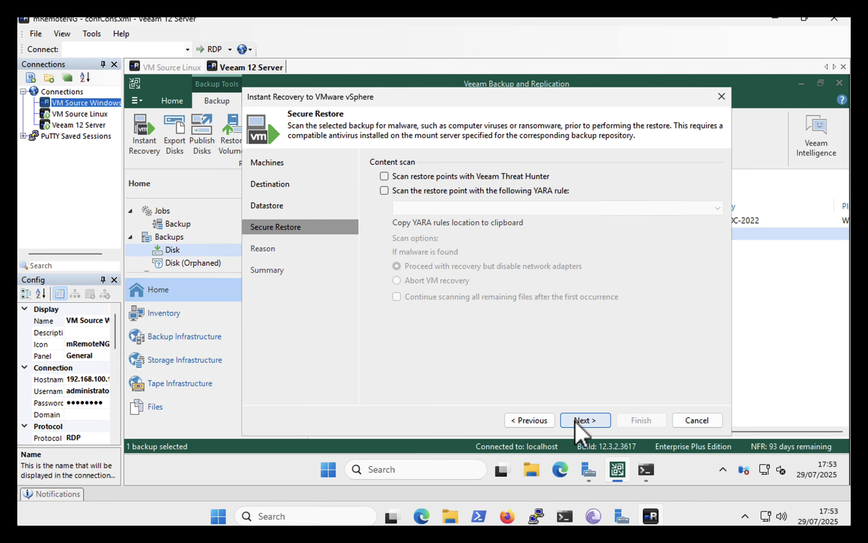
Enable restore point scanning with Veeam Threat Hunter, continuing to scan all remaining files after the first occurrence
left_click(384, 176)
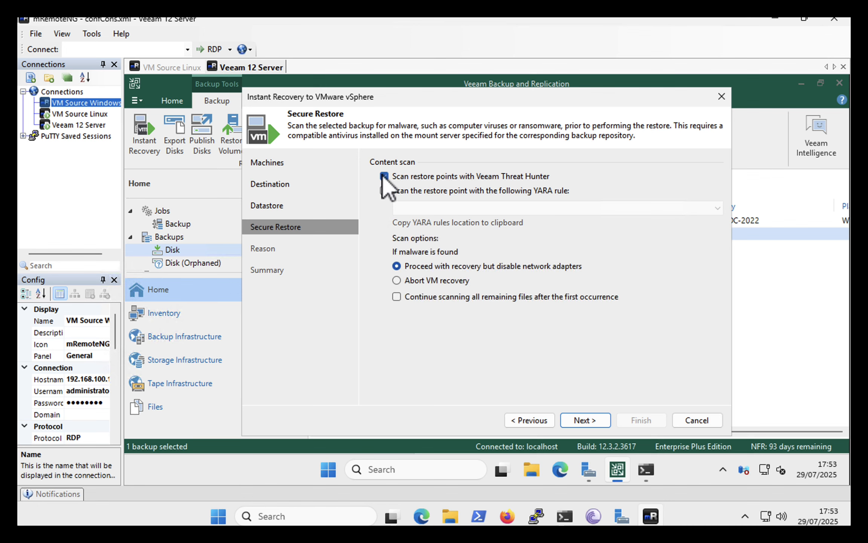
left_click(397, 298)
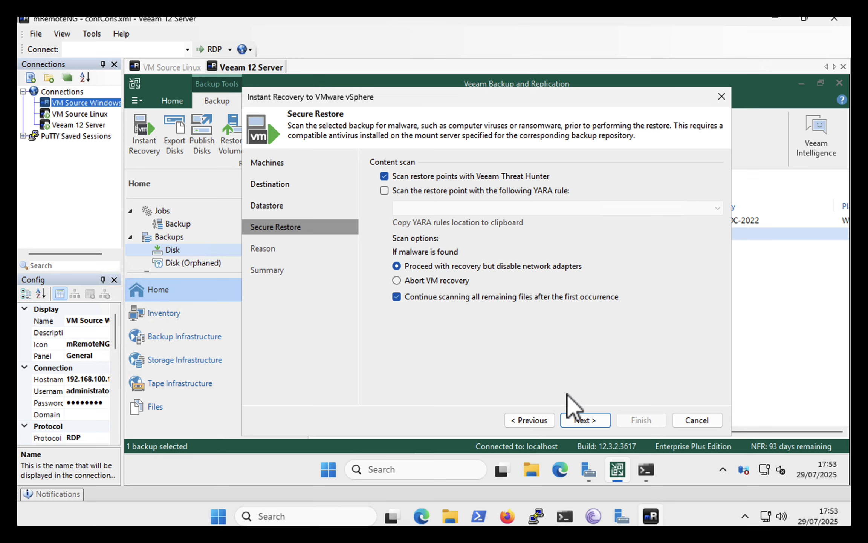
left_click(580, 420)
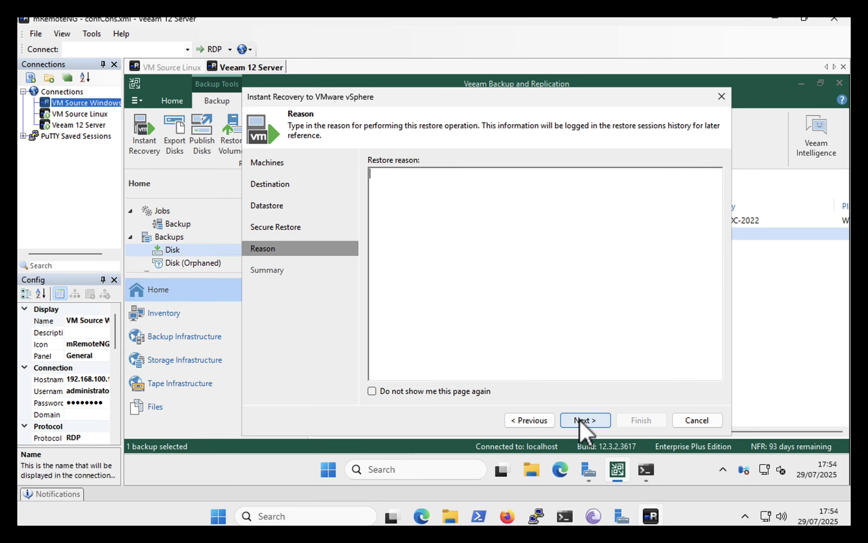
Enter the restore reason "Migration of KVM hosted Gurst VM to VMware" and start the recovery with network connection and power-on enabled
type("Migration of KVM hosted Gurst VM to VMware")
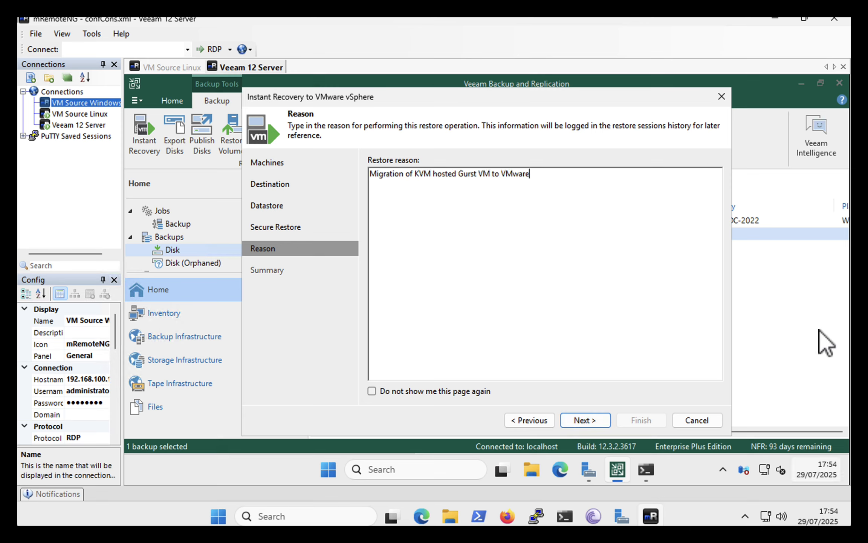
left_click(584, 421)
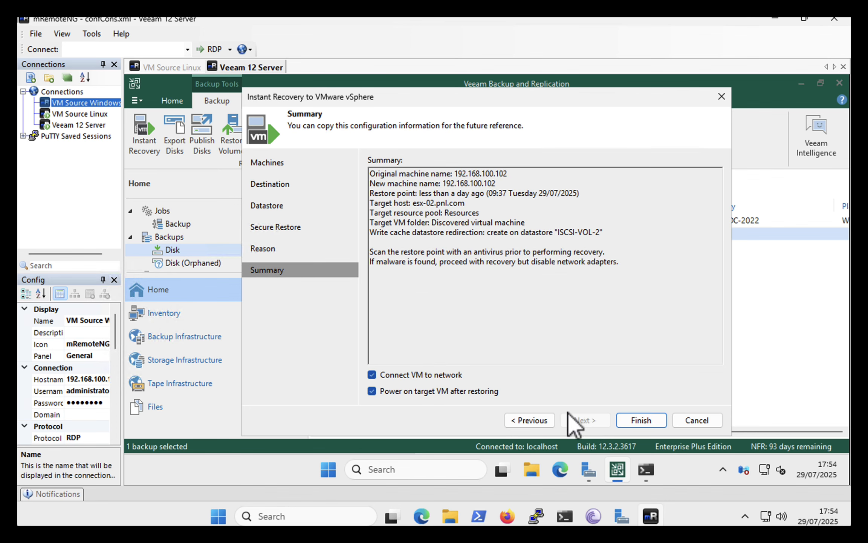
left_click(640, 421)
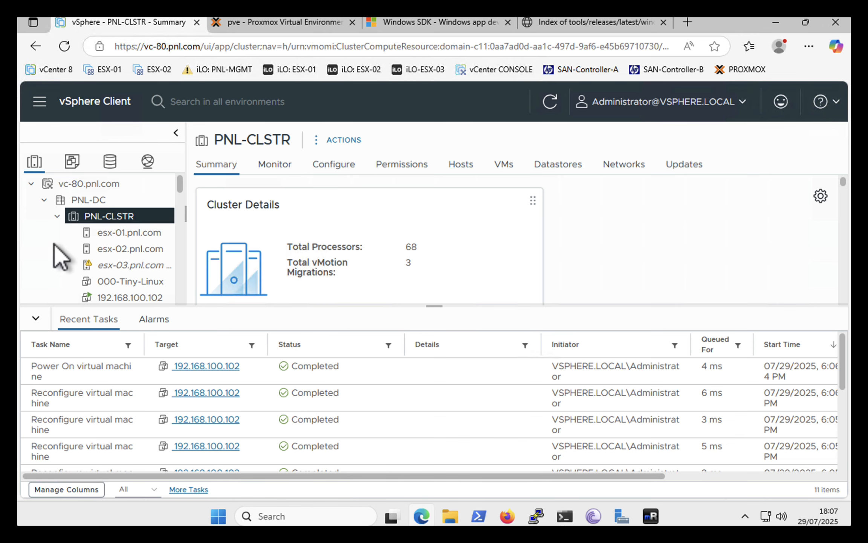
In the vSphere Client, open the remote console of the recovered VM 192.168.100.102 in PNL-CLSTR
left_click(113, 299)
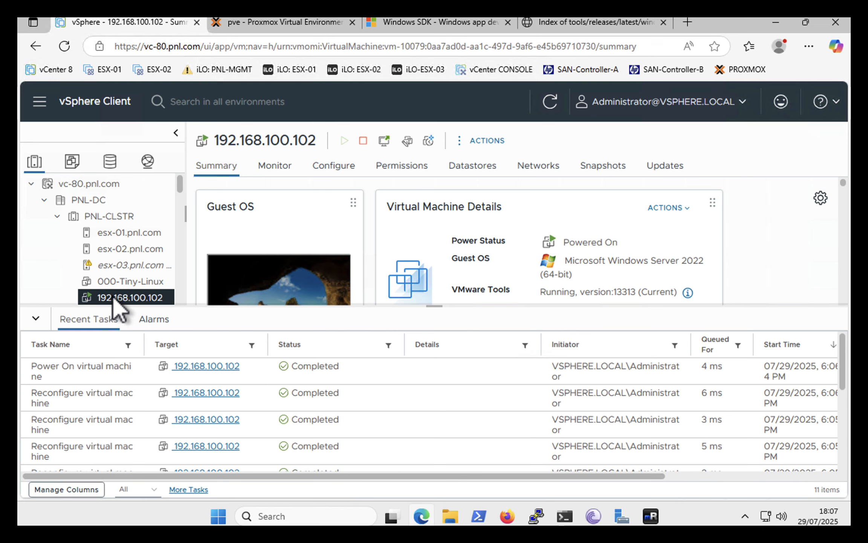
right_click(113, 301)
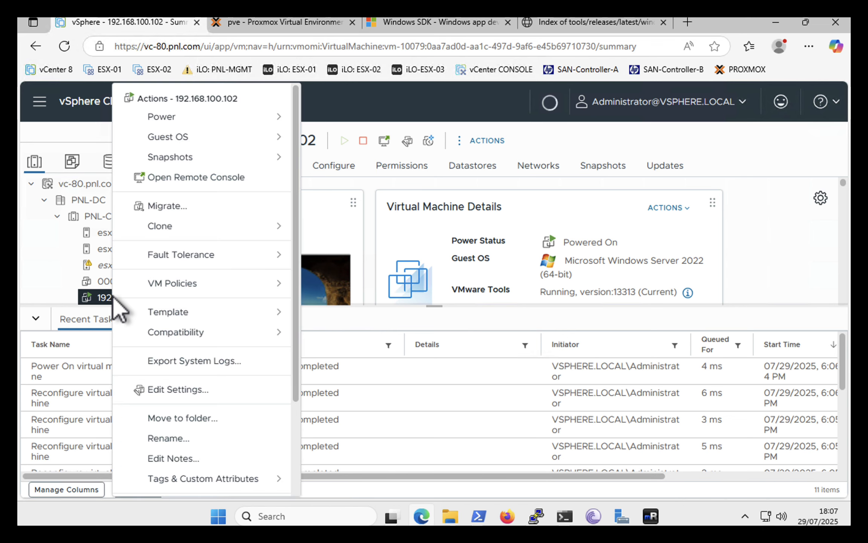
left_click(166, 184)
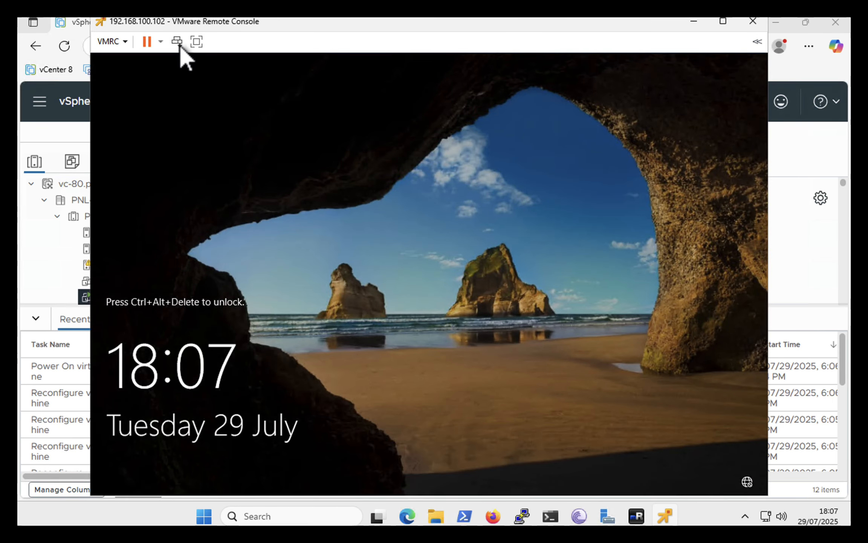
Sign in to the recovered VM with the administrator account password, dismiss the Shutdown Event Tracker, and minimise Server Manager
left_click(177, 42)
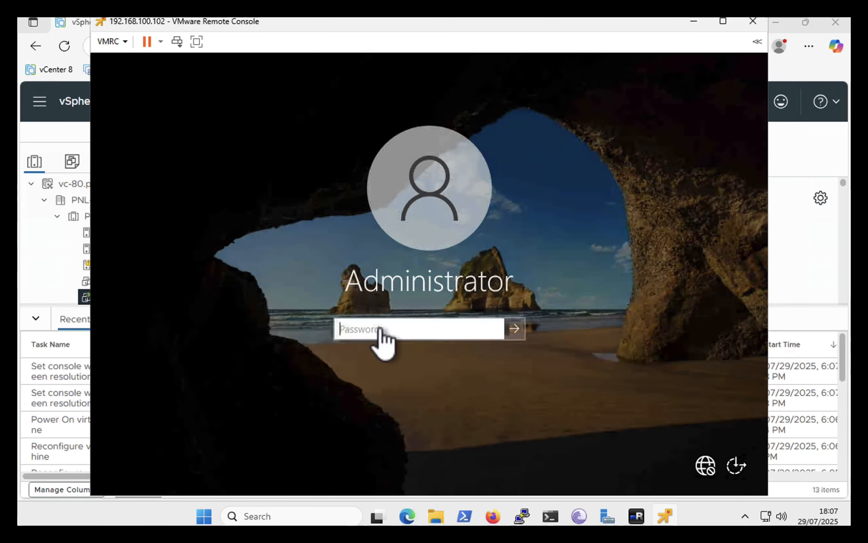
type("•••")
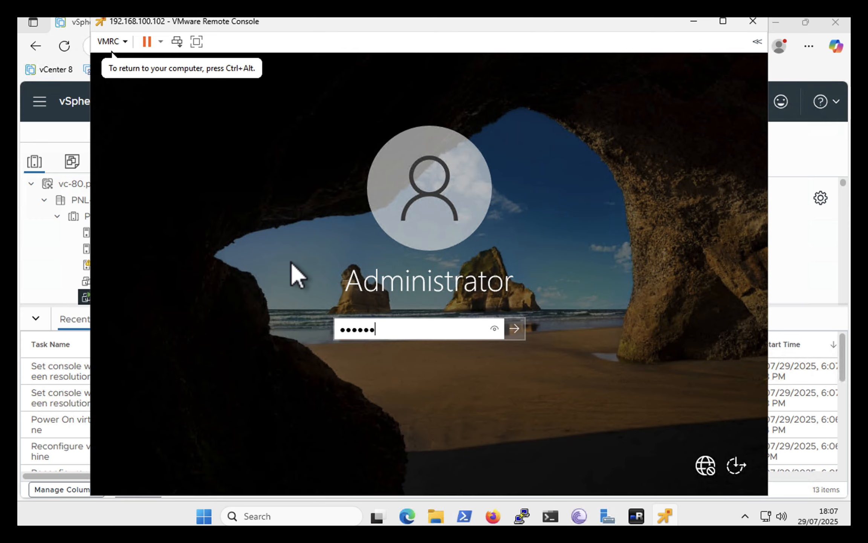
key("Return")
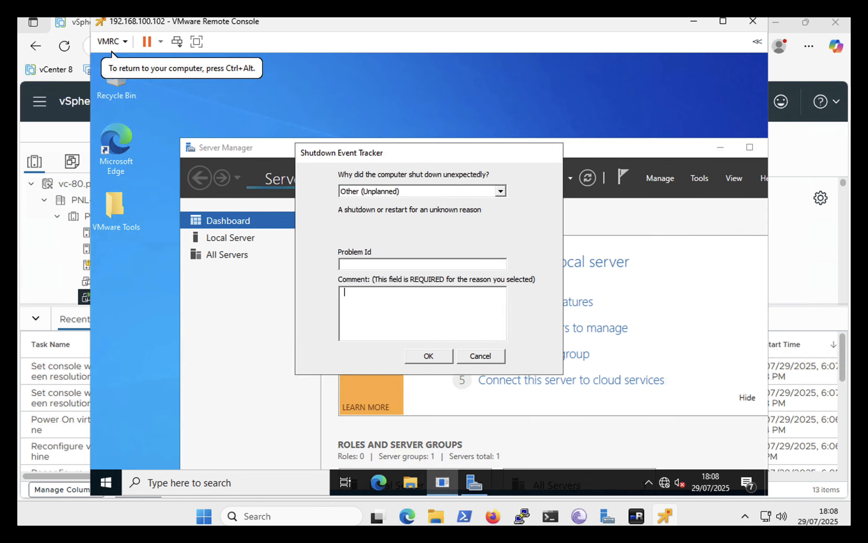
left_click(429, 356)
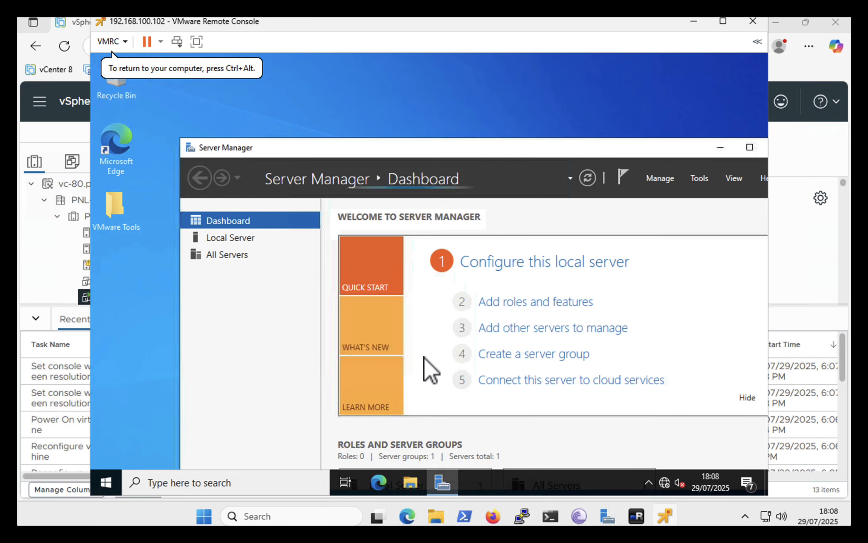
left_click(720, 148)
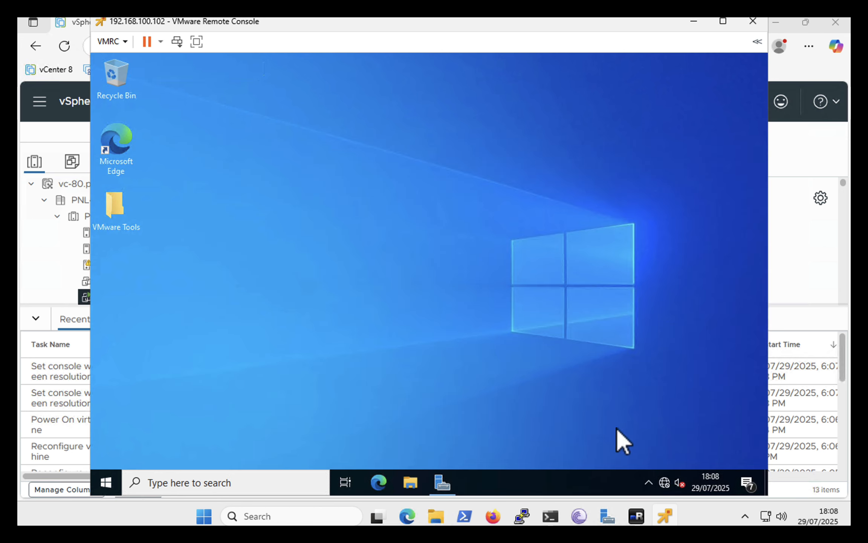
Show the hidden system tray icons on the recovered VM's desktop
left_click(648, 482)
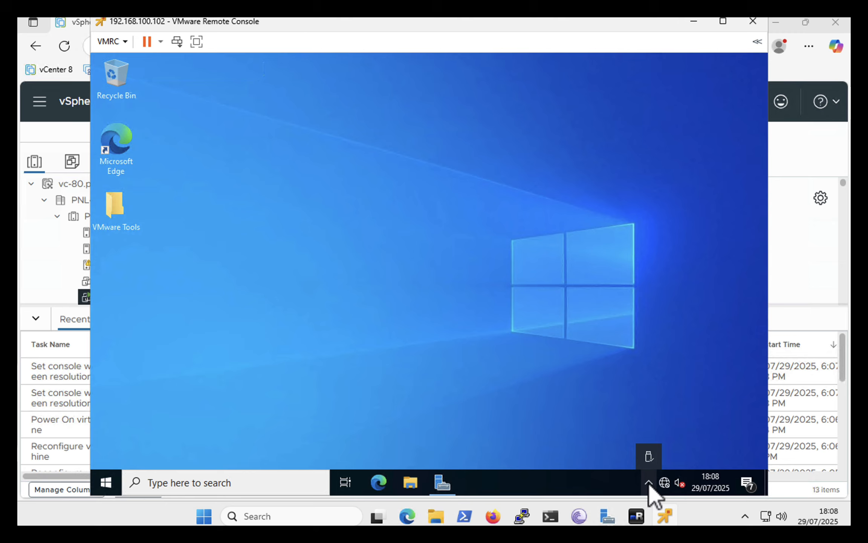
left_click(649, 482)
left_click(654, 482)
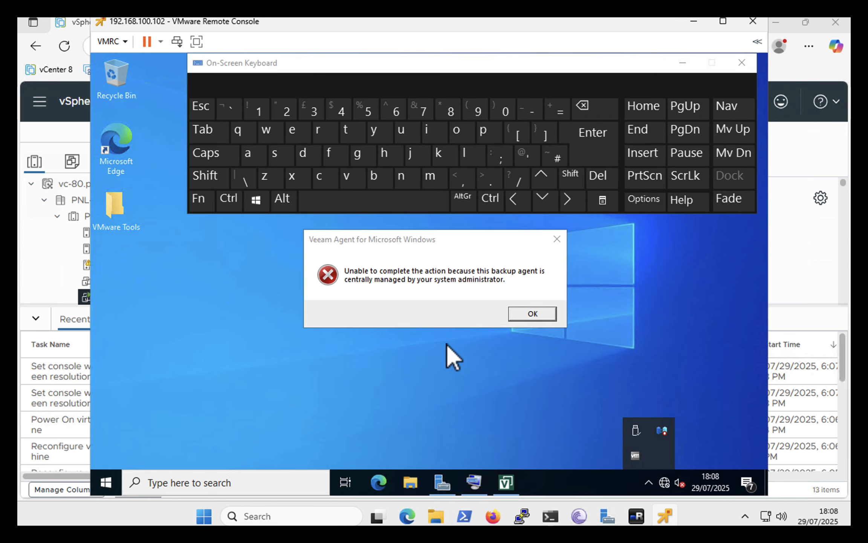
Clear the recovered VM's desktop of the On-Screen Keyboard, the Edge browser window and the Veeam Agent for Microsoft Windows message
left_click(582, 153)
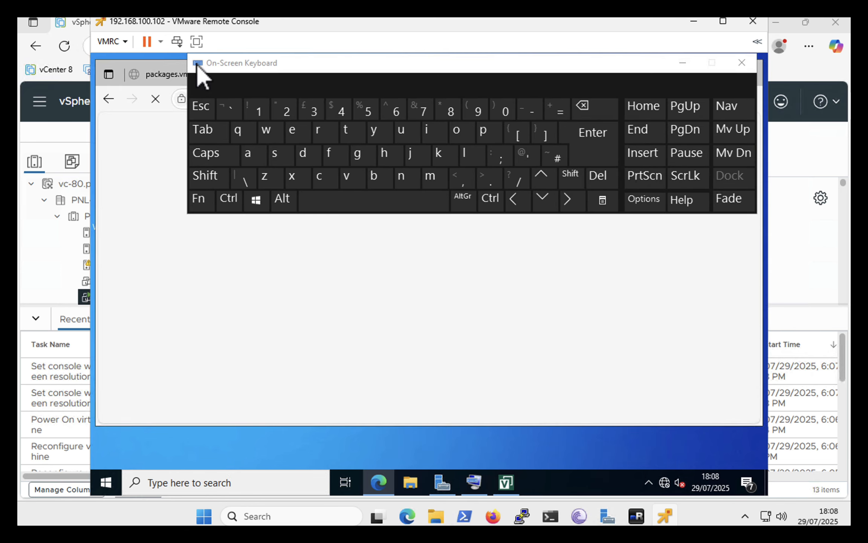
double_click(197, 64)
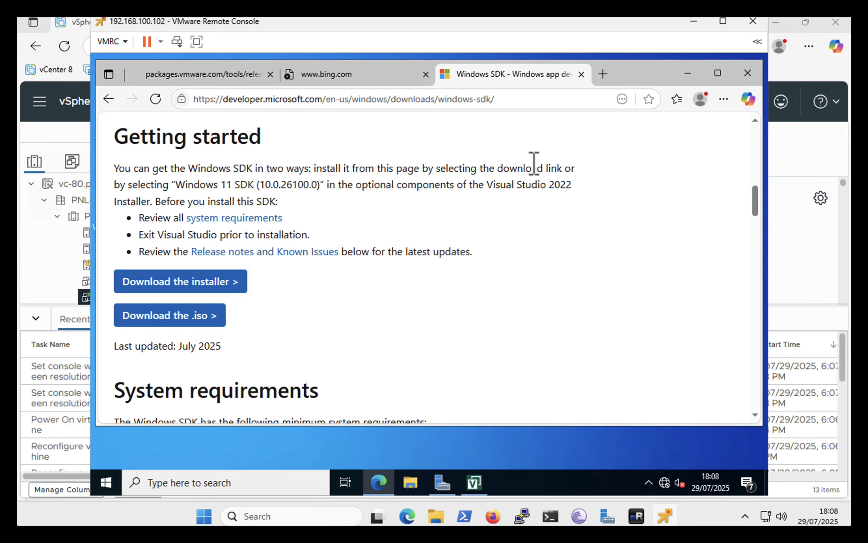
left_click(747, 74)
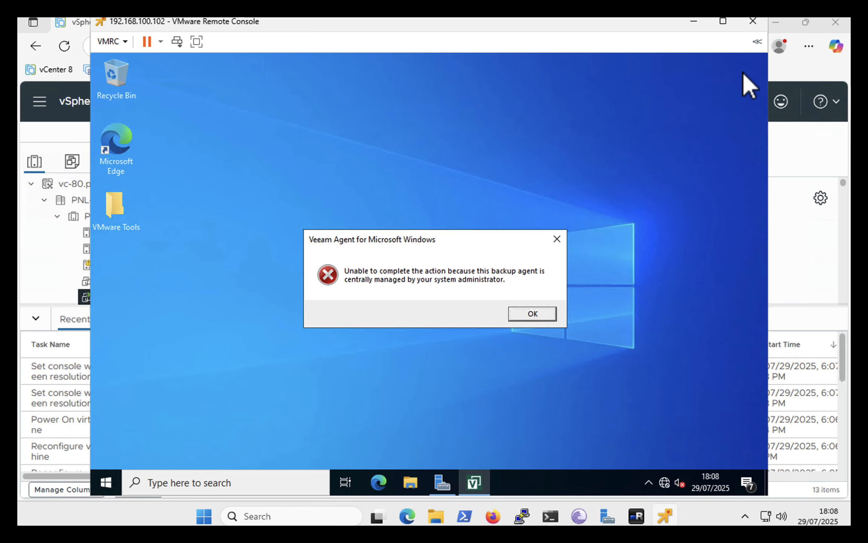
left_click(520, 314)
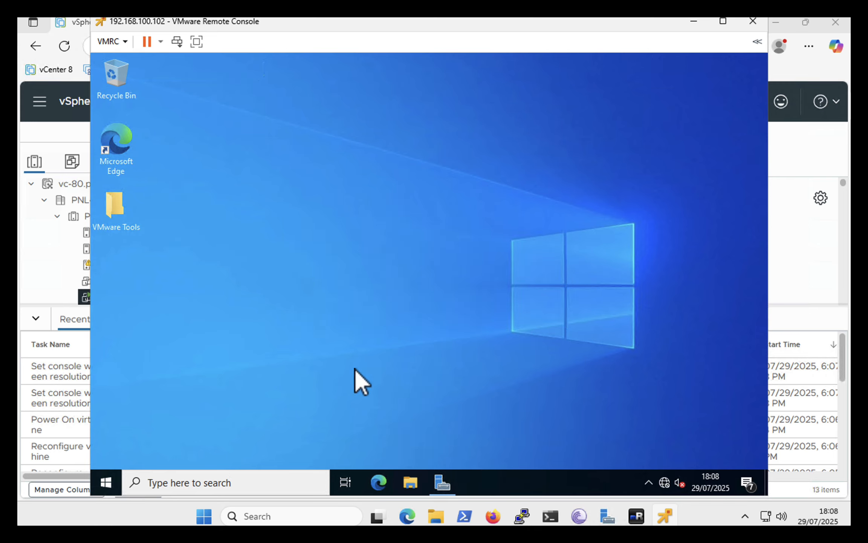
Open the recovered VM's Network Connections by searching Windows for ncpa.cpl
left_click(256, 483)
type("n")
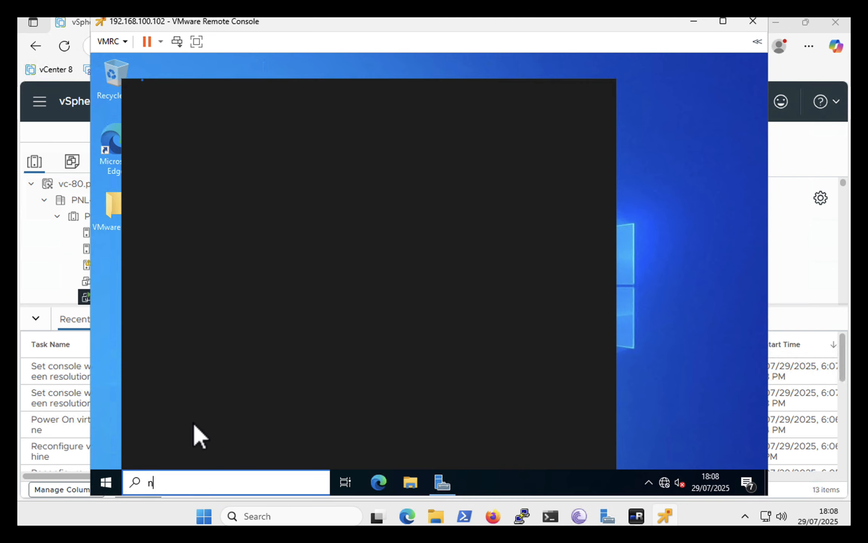
type("cpa.cpl")
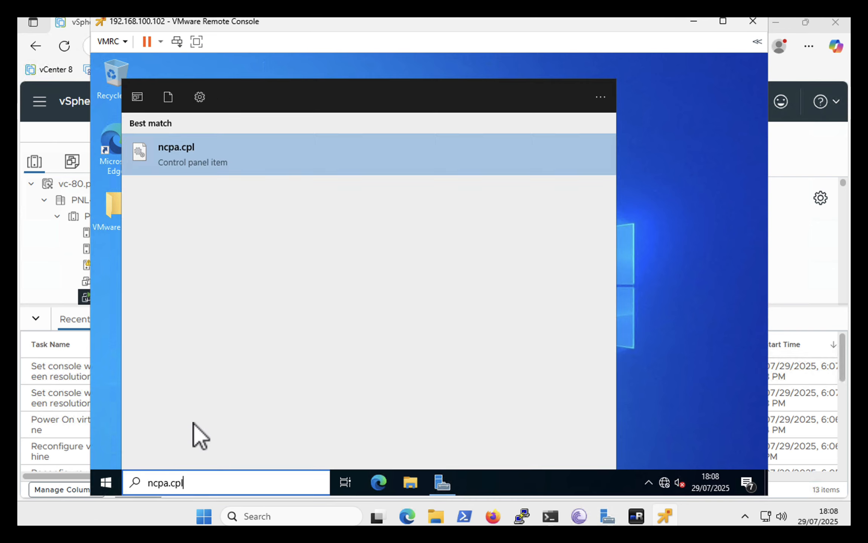
key("Return")
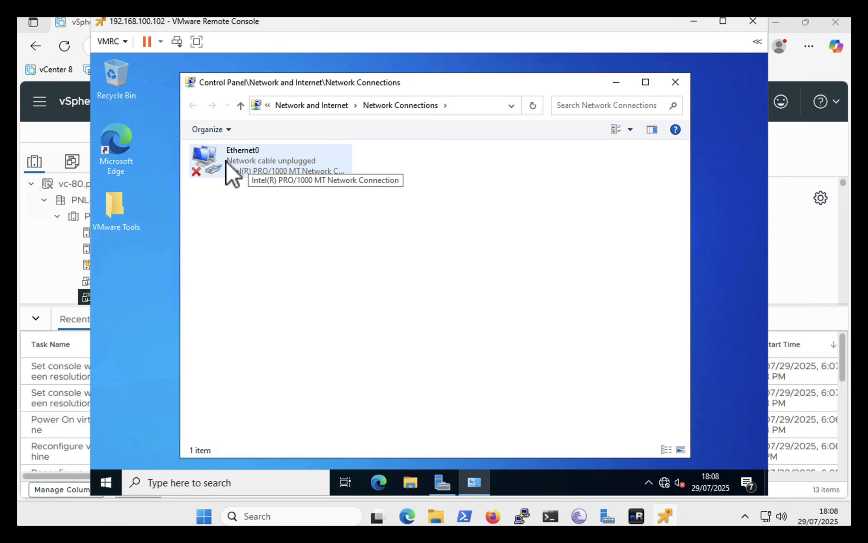
Switch to Proxmox in the browser and stop VM 101 (Server-2022), overruling active shutdown tasks
left_click(405, 521)
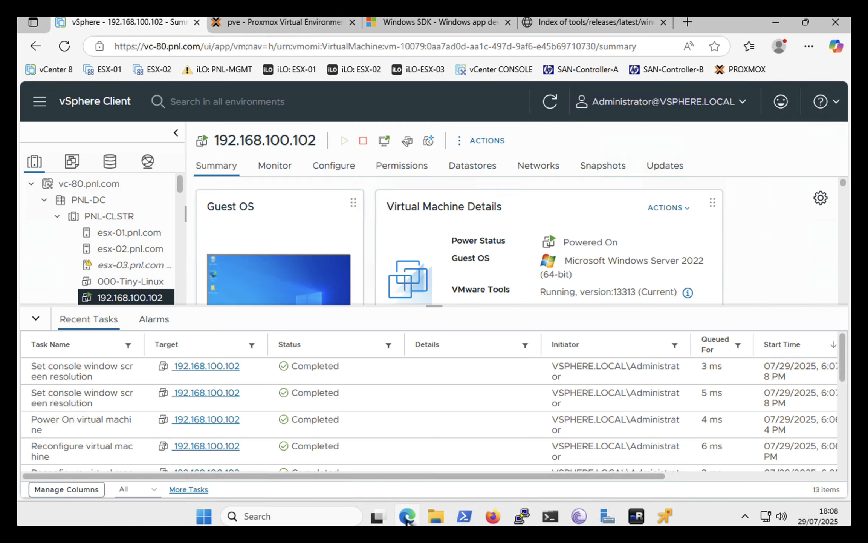
left_click(268, 25)
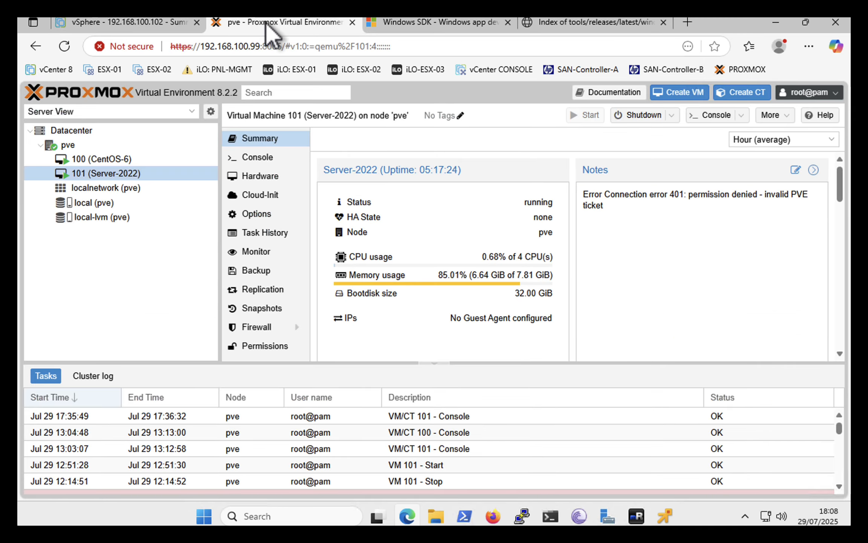
right_click(107, 174)
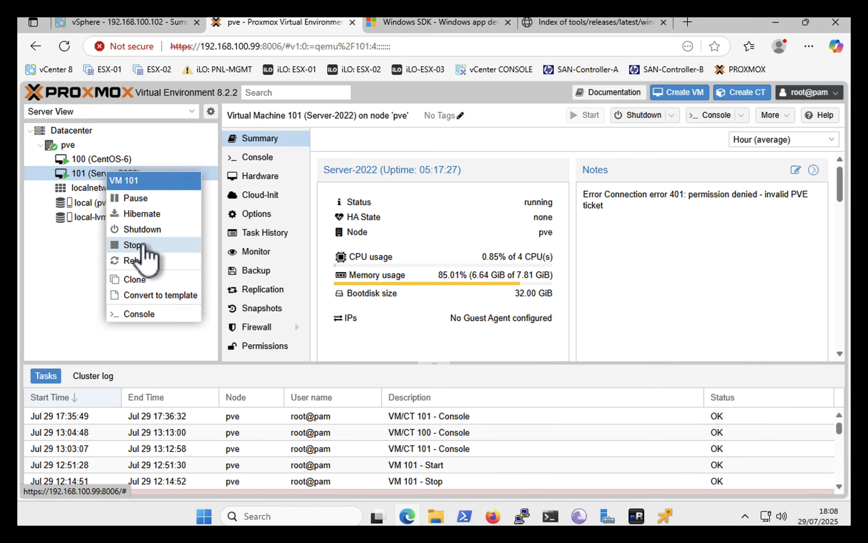
left_click(142, 245)
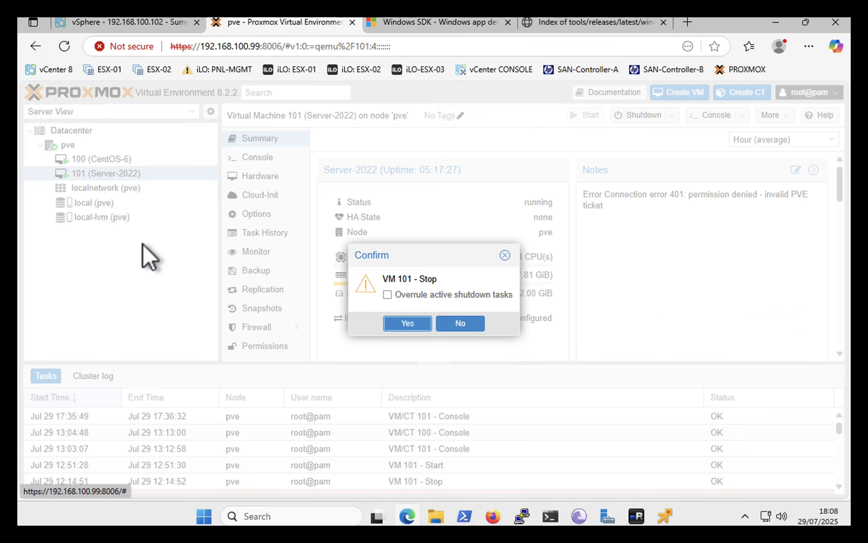
left_click(388, 294)
left_click(406, 324)
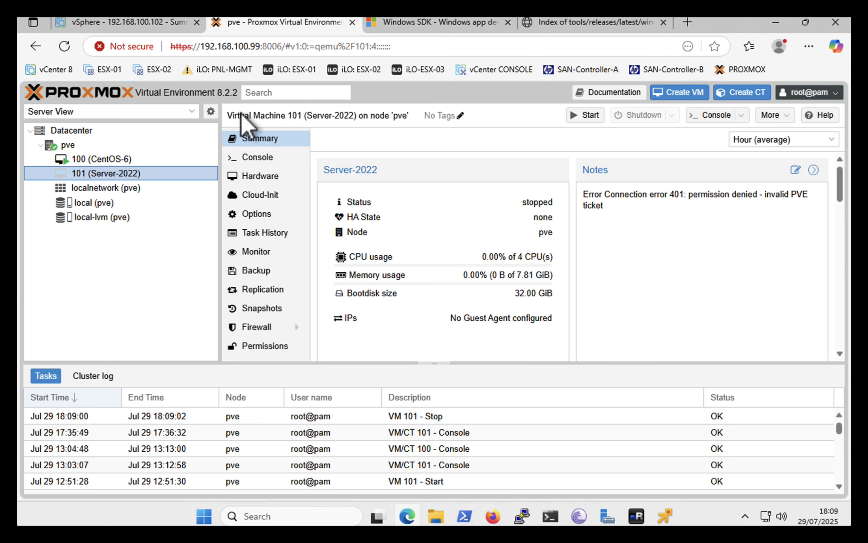
Switch to the vSphere Client and connect Network adapter 1 of VM 192.168.100.102 to VM Network
left_click(132, 23)
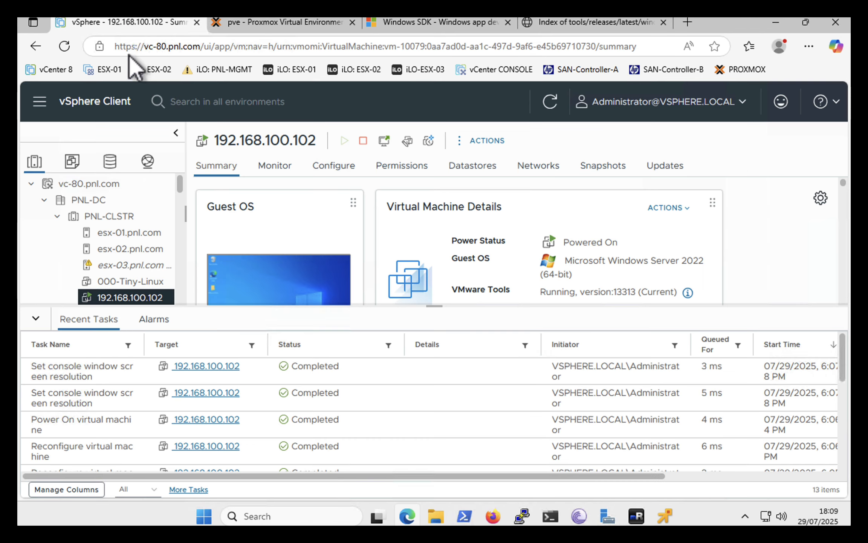
right_click(119, 298)
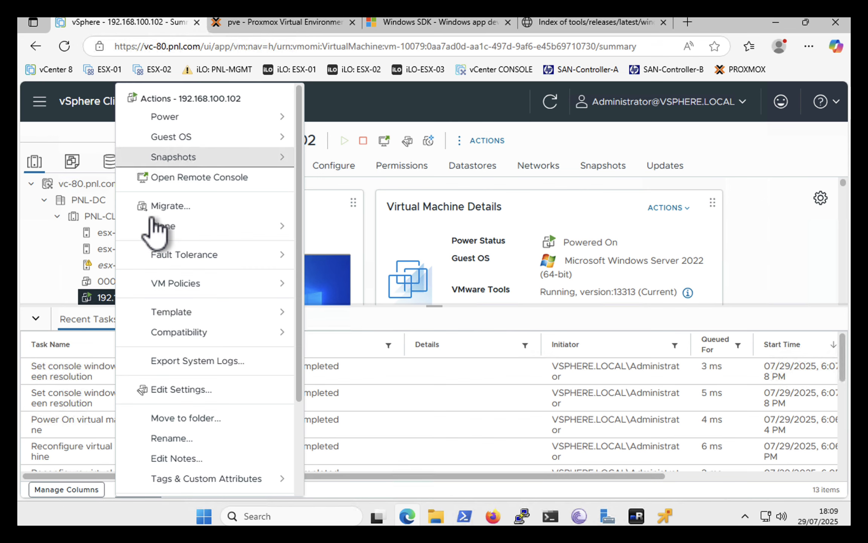
left_click(158, 390)
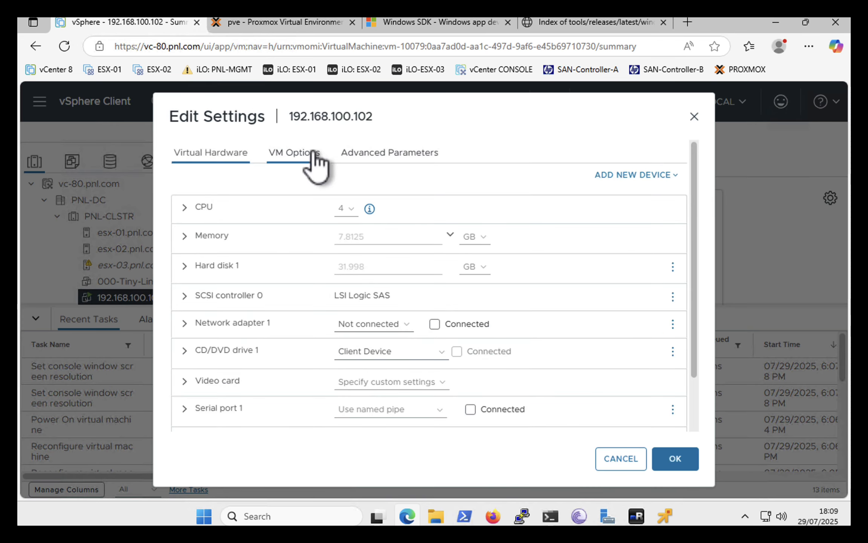
left_click(363, 326)
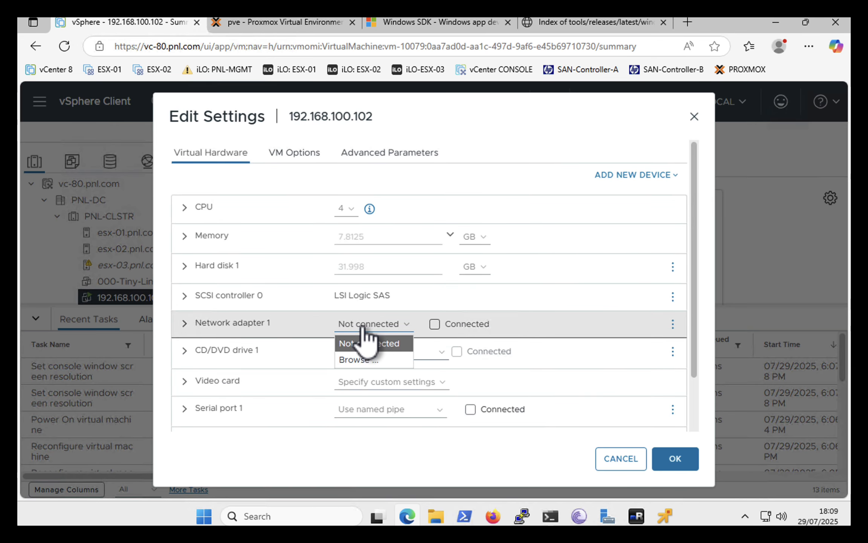
left_click(357, 359)
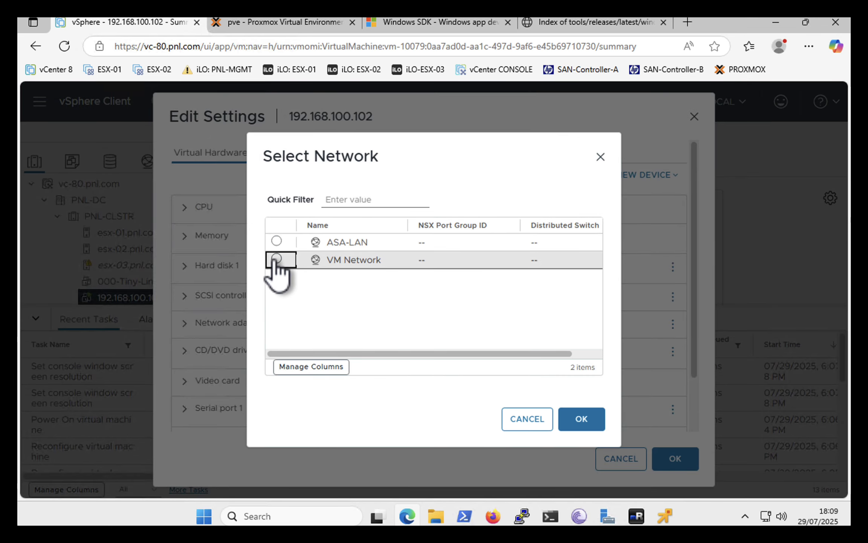
left_click(276, 260)
left_click(575, 419)
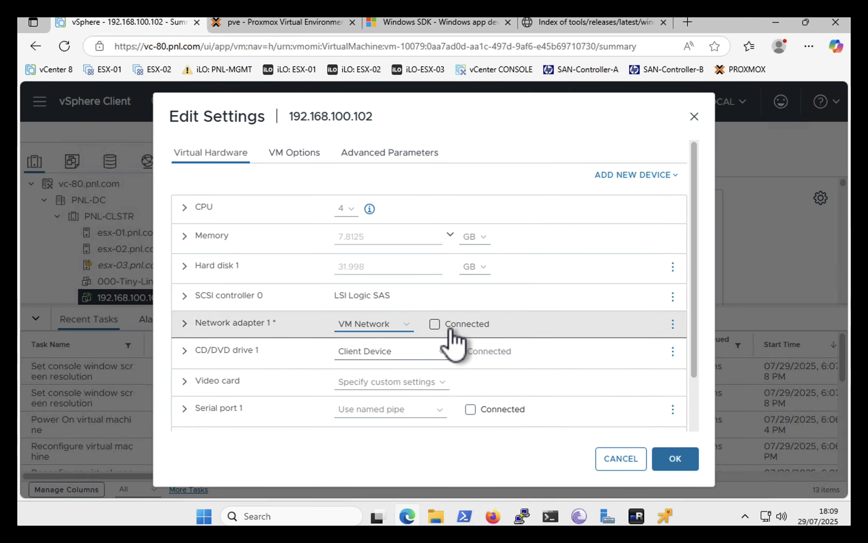
left_click(664, 459)
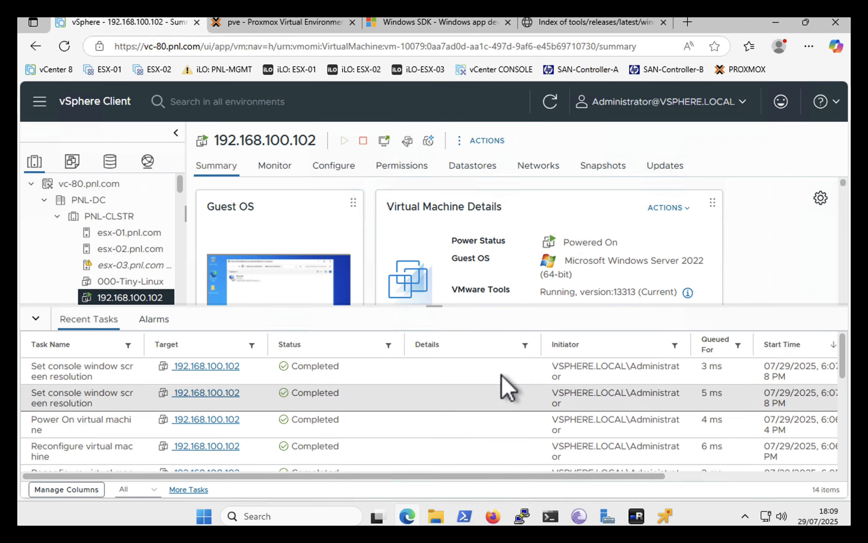
Return to the recovered VM's remote console and test its connectivity by pinging 8.8.8.8 from a Command Prompt, closing the prompt when done
left_click(664, 517)
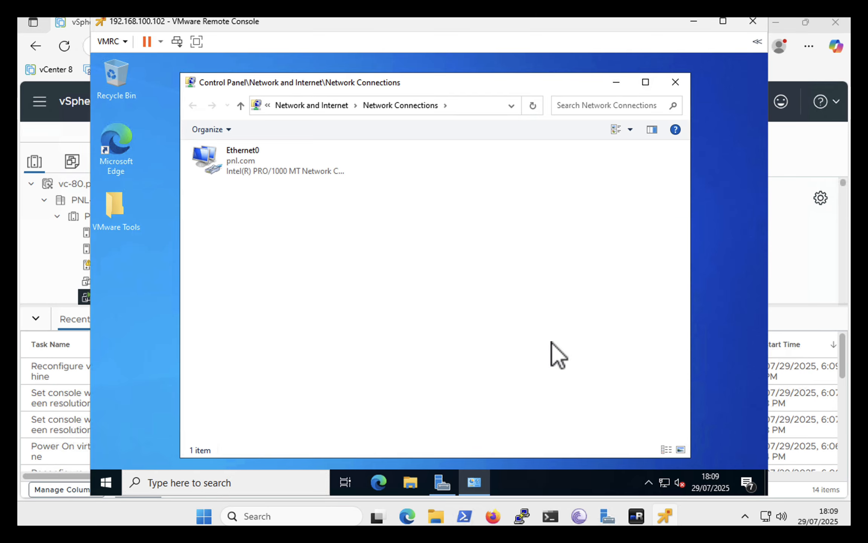
left_click(234, 166)
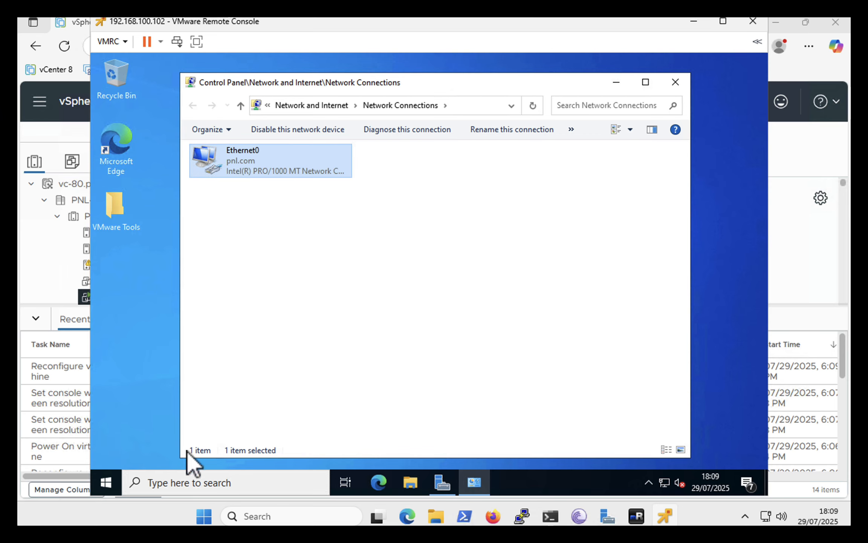
left_click(190, 482)
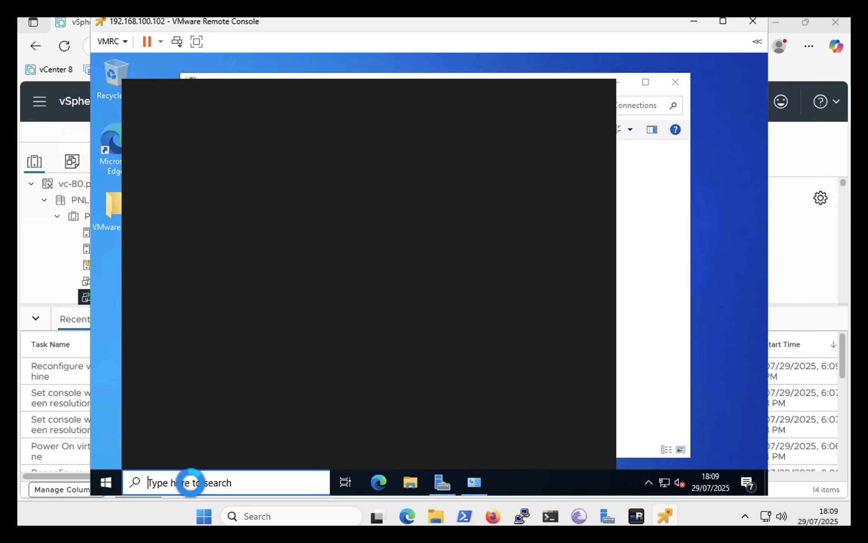
type("cmd")
key("Return")
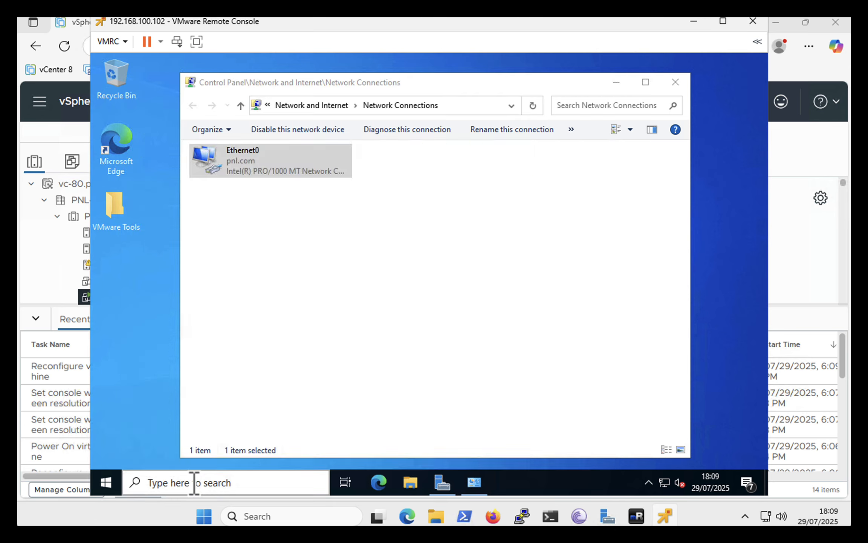
left_click(273, 261)
type("ping 8.8.8.8")
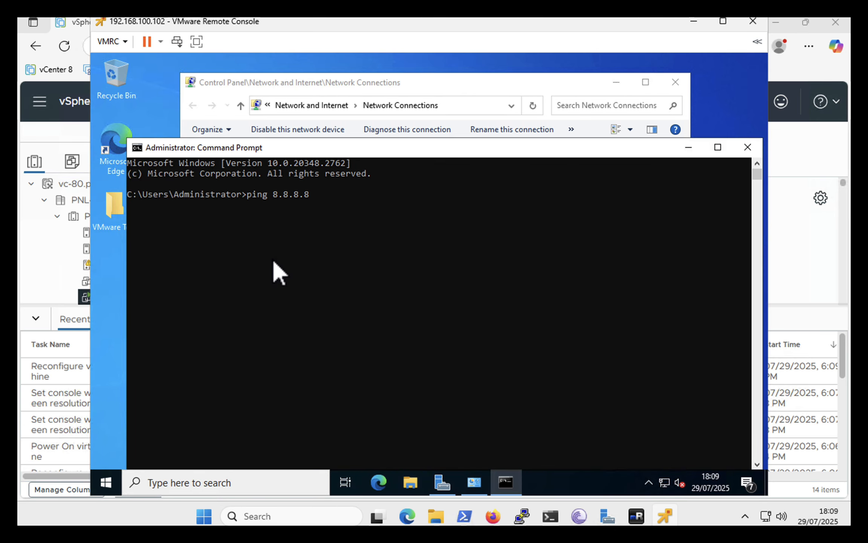
key("Return")
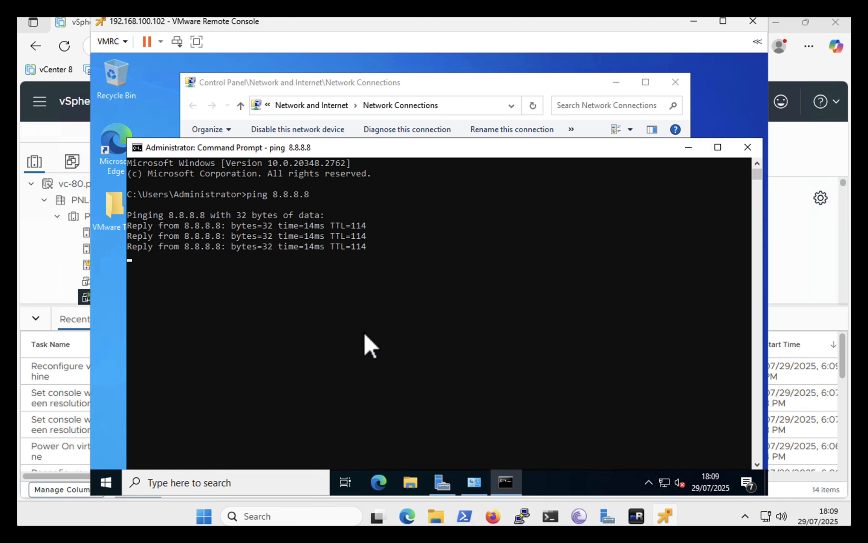
left_click(747, 148)
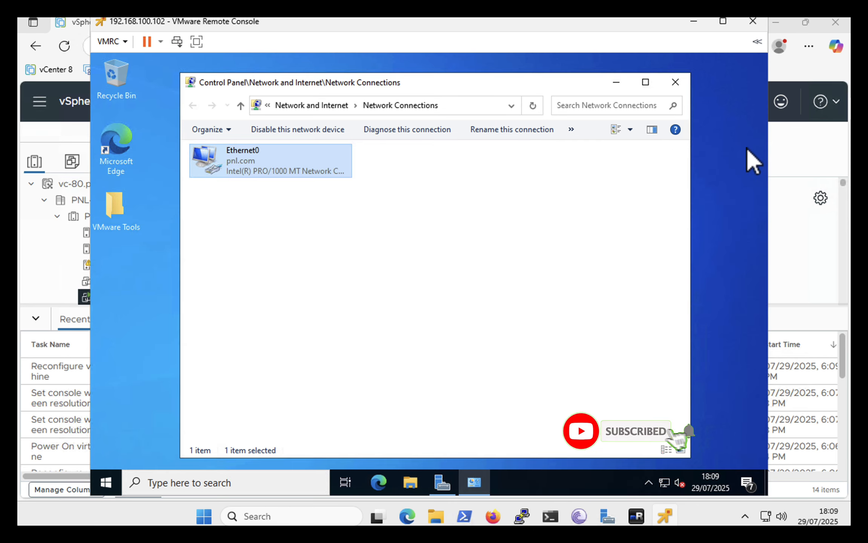
Close the recovered VM's Network Connections window and delete the VMware Tools folder from its desktop
left_click(674, 85)
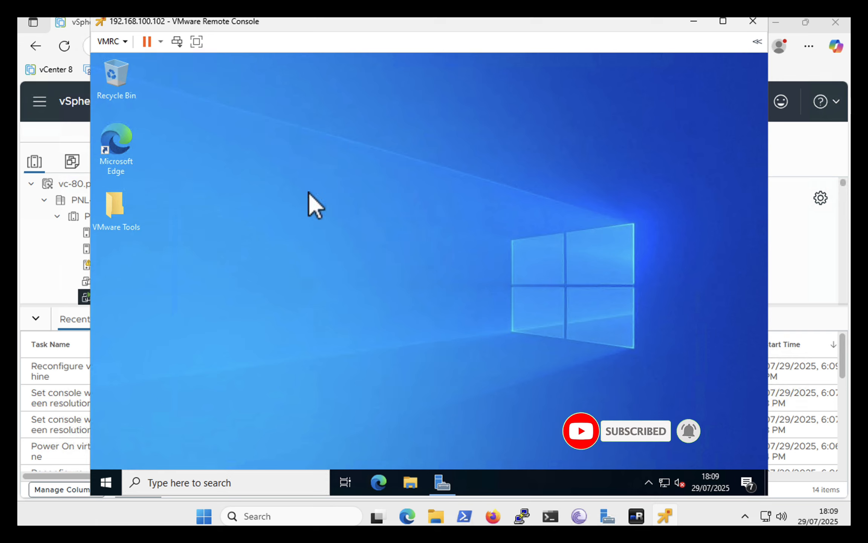
right_click(116, 211)
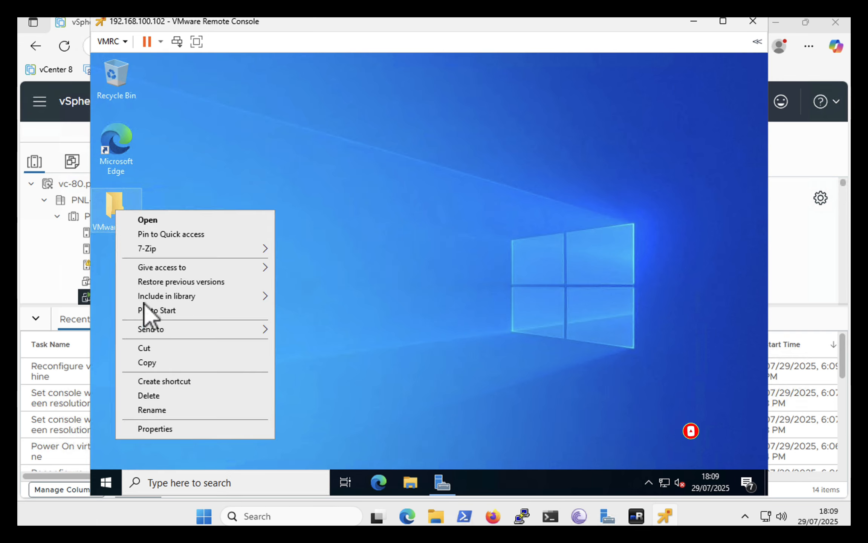
left_click(160, 395)
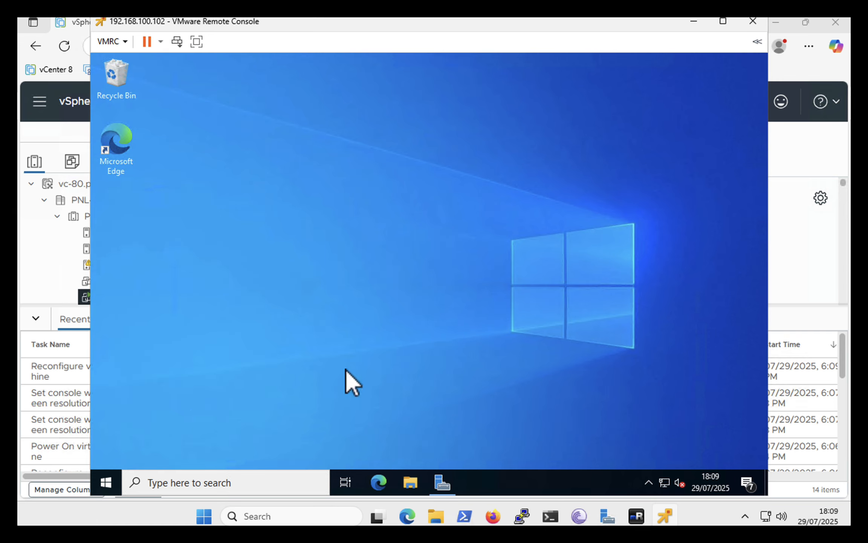